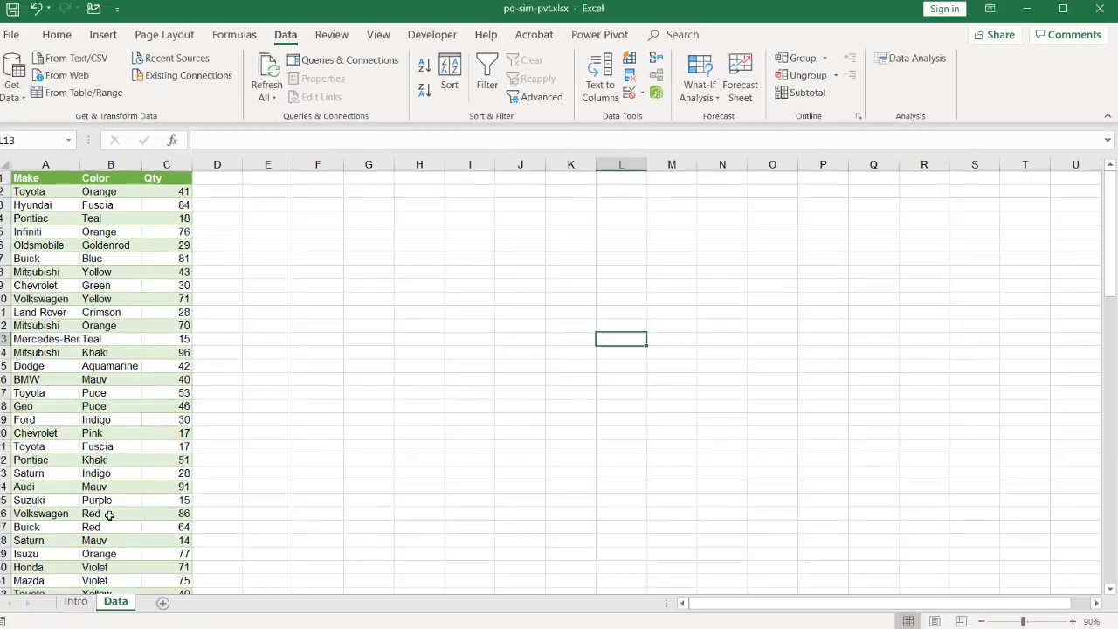
# - Create a PivotTable from Table1 on the existing Data worksheet, placed at cell F1
pyautogui.click(108, 325)
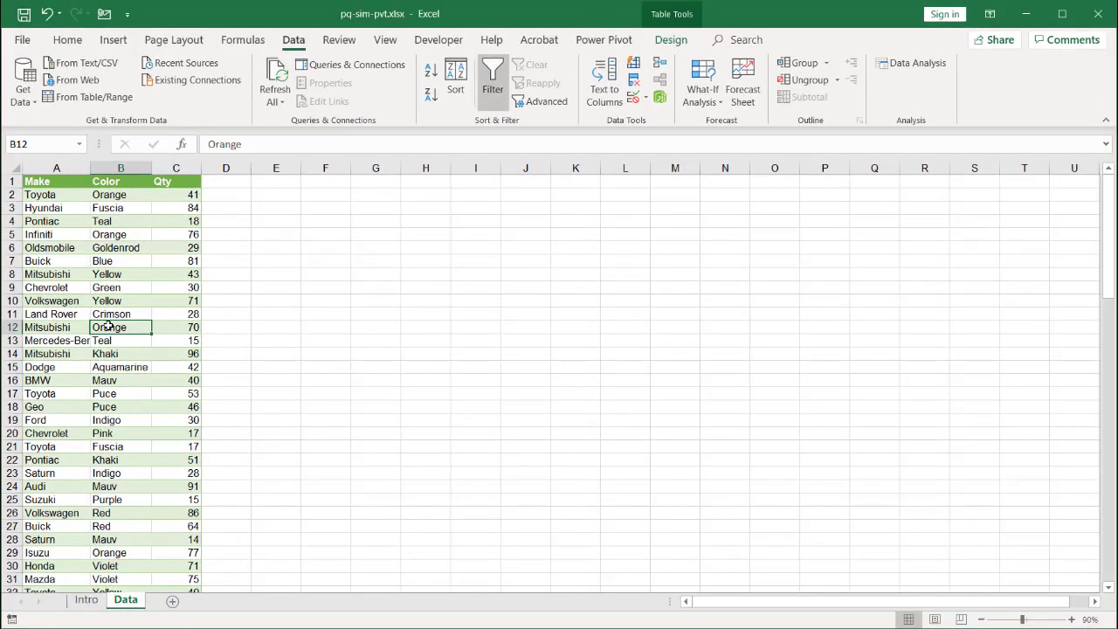
pyautogui.click(113, 41)
pyautogui.click(29, 76)
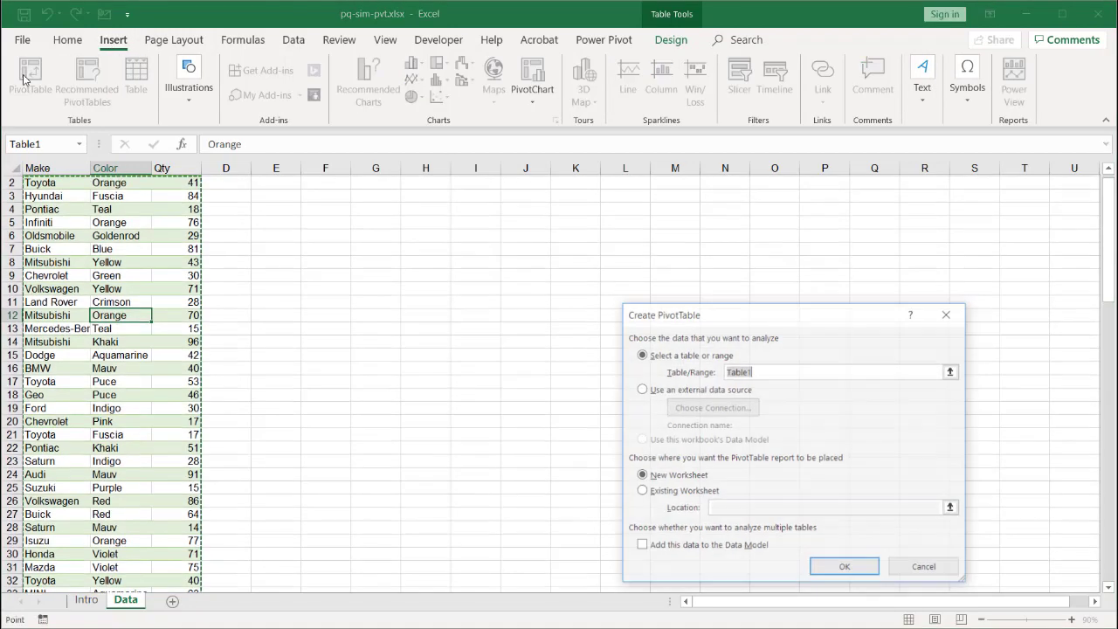
pyautogui.click(643, 491)
pyautogui.scroll(1, 441, 251)
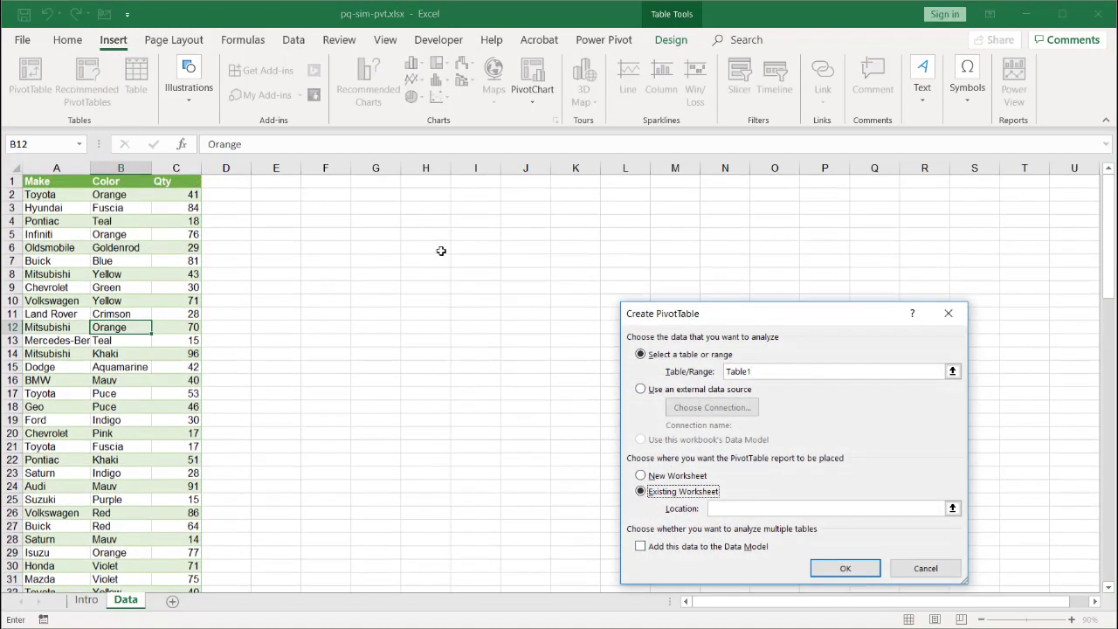
pyautogui.click(325, 184)
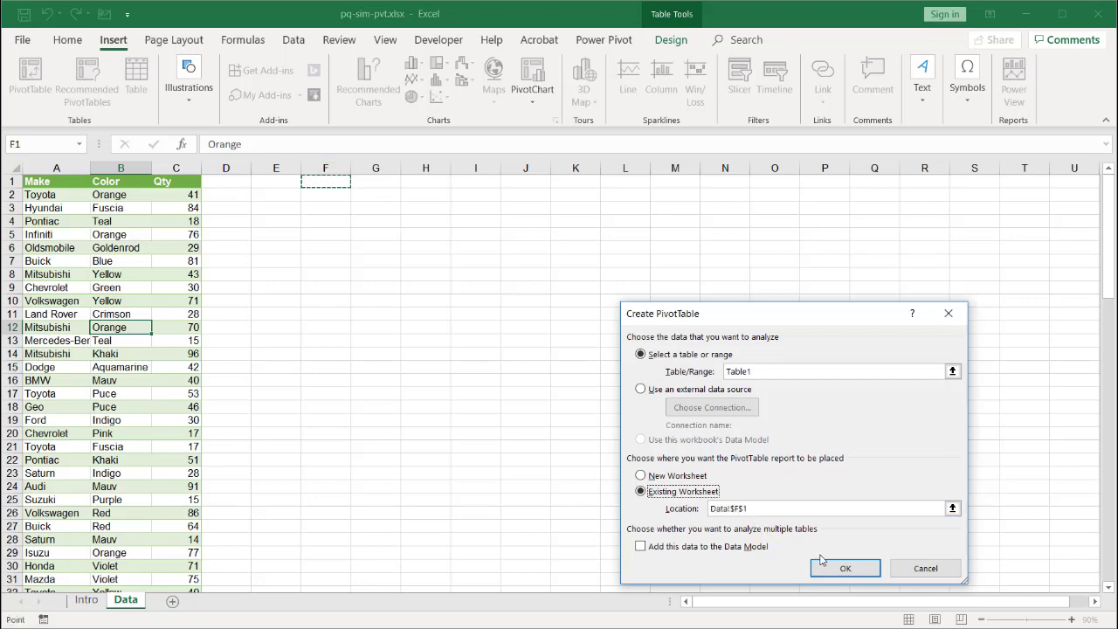
pyautogui.click(843, 567)
# - Add Make and Color to the PivotTable rows, in that order, and Qty to its values
pyautogui.moveTo(876, 257); pyautogui.dragTo(928, 549)
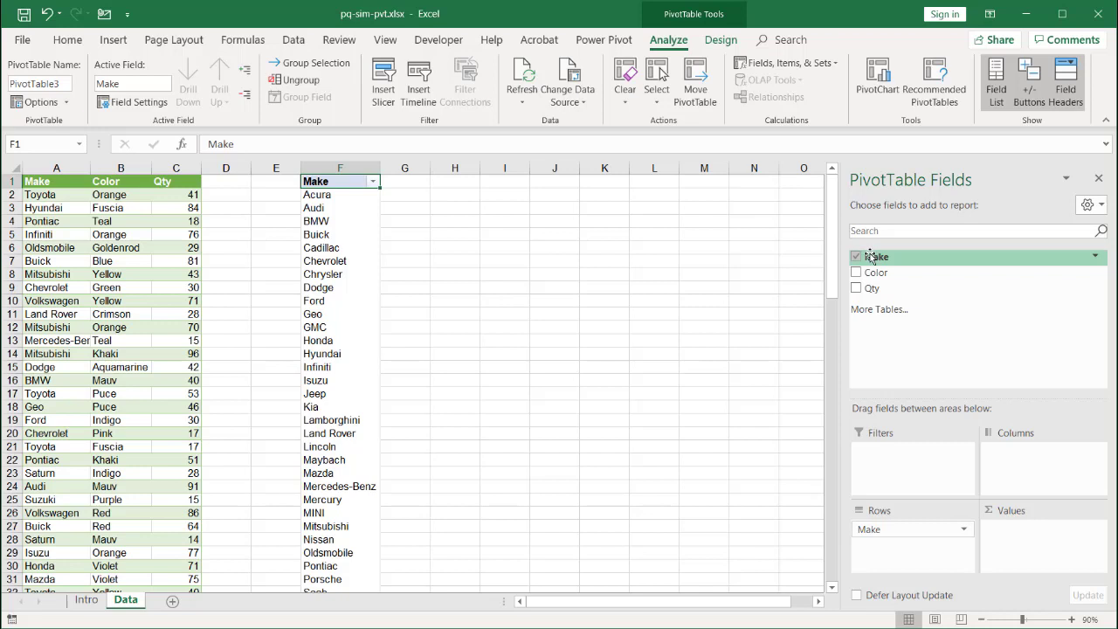
pyautogui.moveTo(868, 288); pyautogui.dragTo(1061, 550)
pyautogui.moveTo(876, 273); pyautogui.dragTo(898, 537)
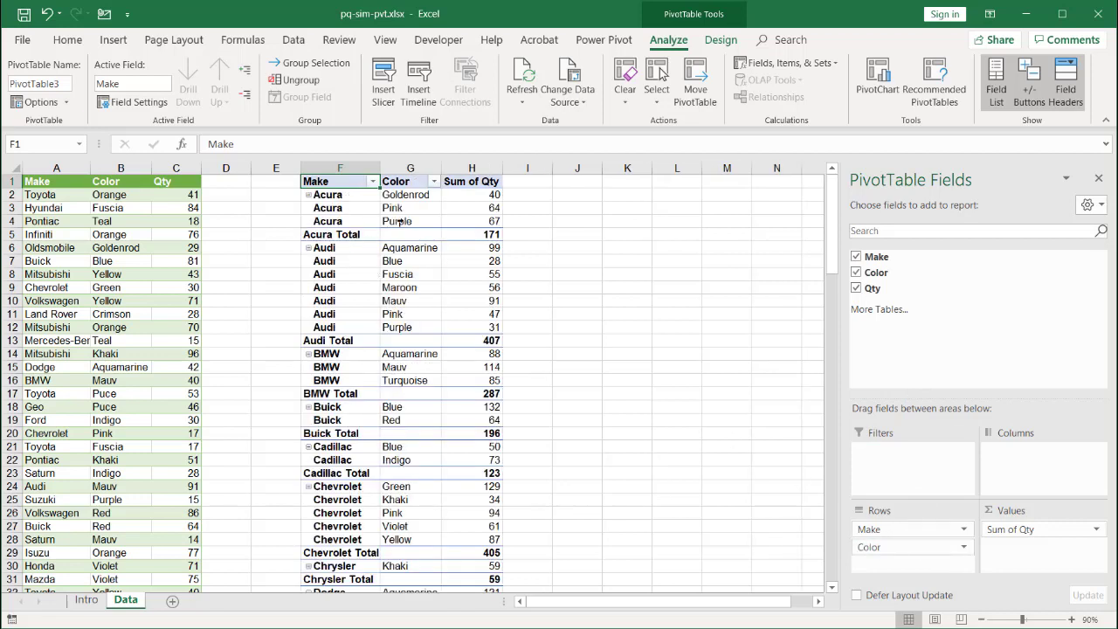
# - Change the PivotTable's report layout to compact form
pyautogui.click(721, 41)
pyautogui.click(106, 91)
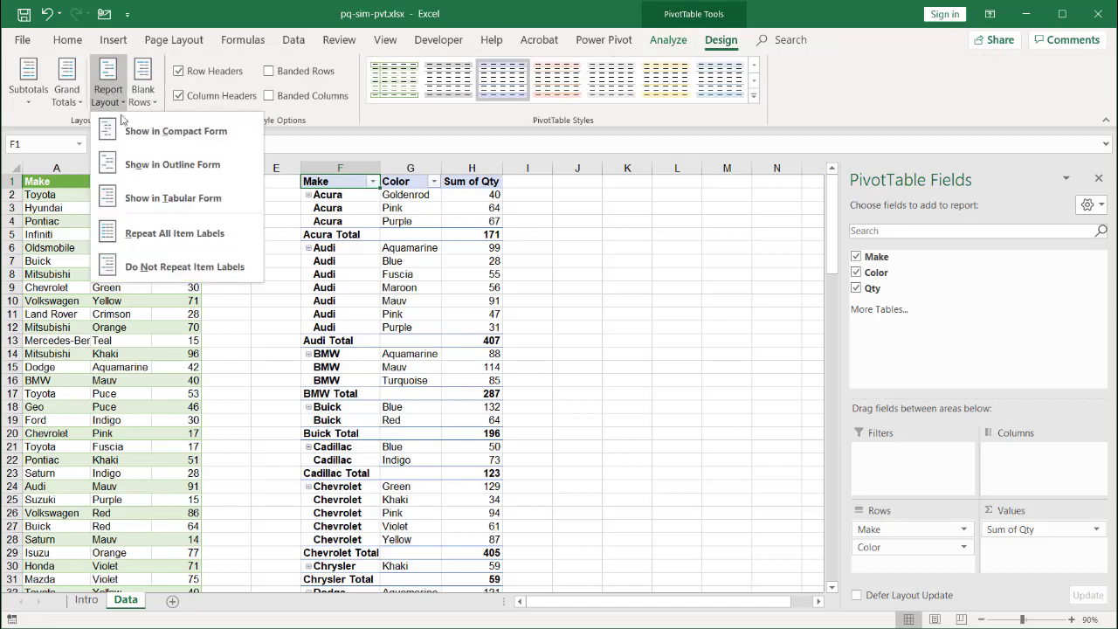
pyautogui.click(166, 126)
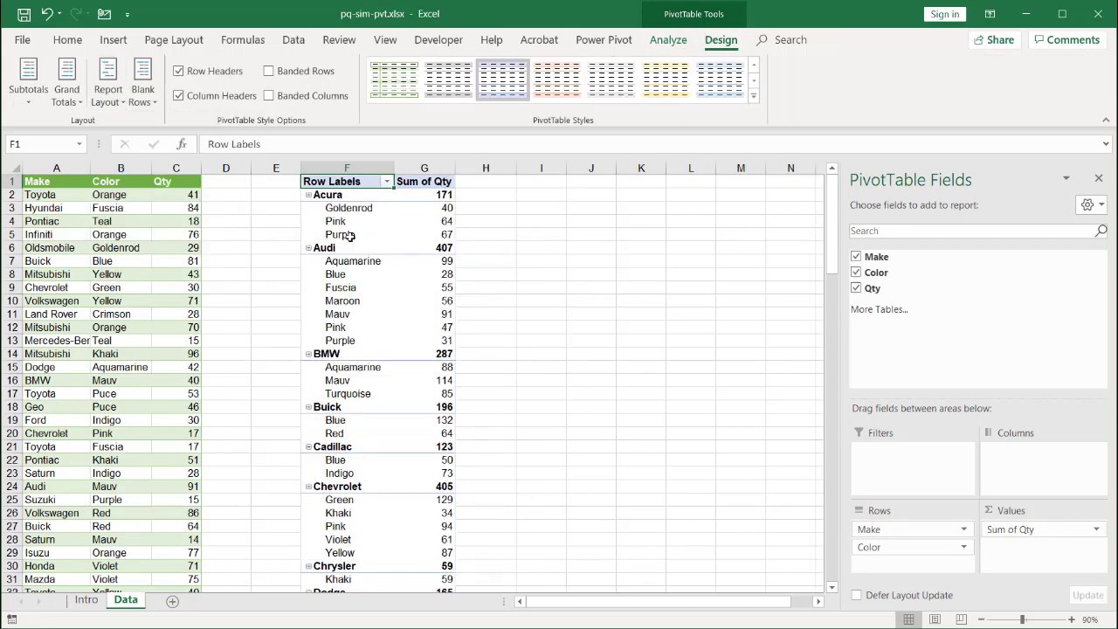
# - Set the PivotTable's report layout to tabular form and turn off repeated item labels
pyautogui.click(112, 102)
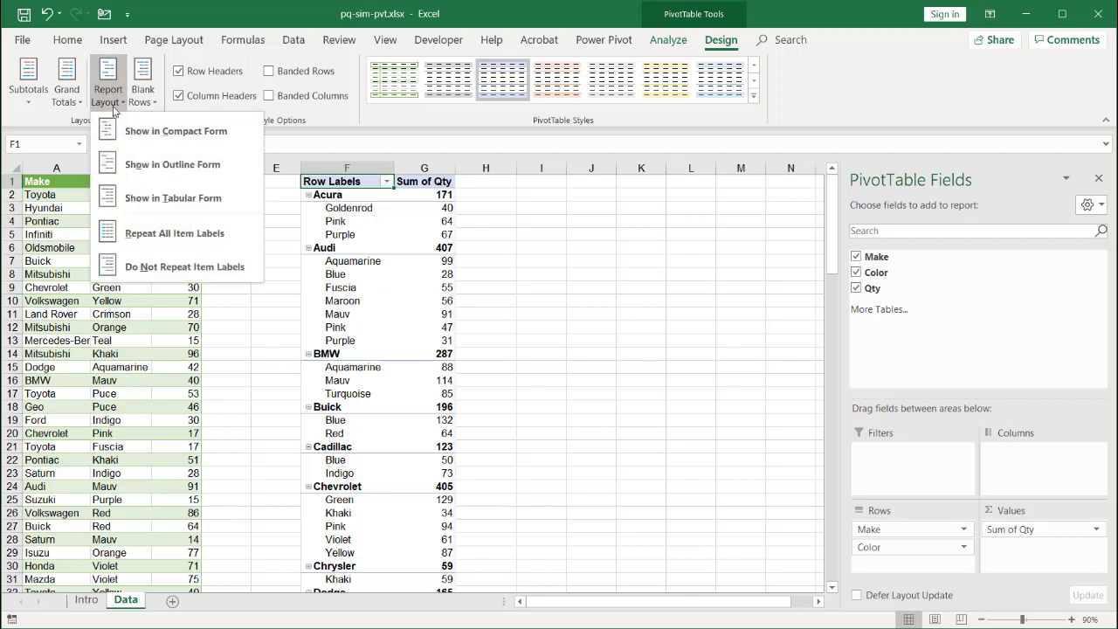
pyautogui.click(166, 198)
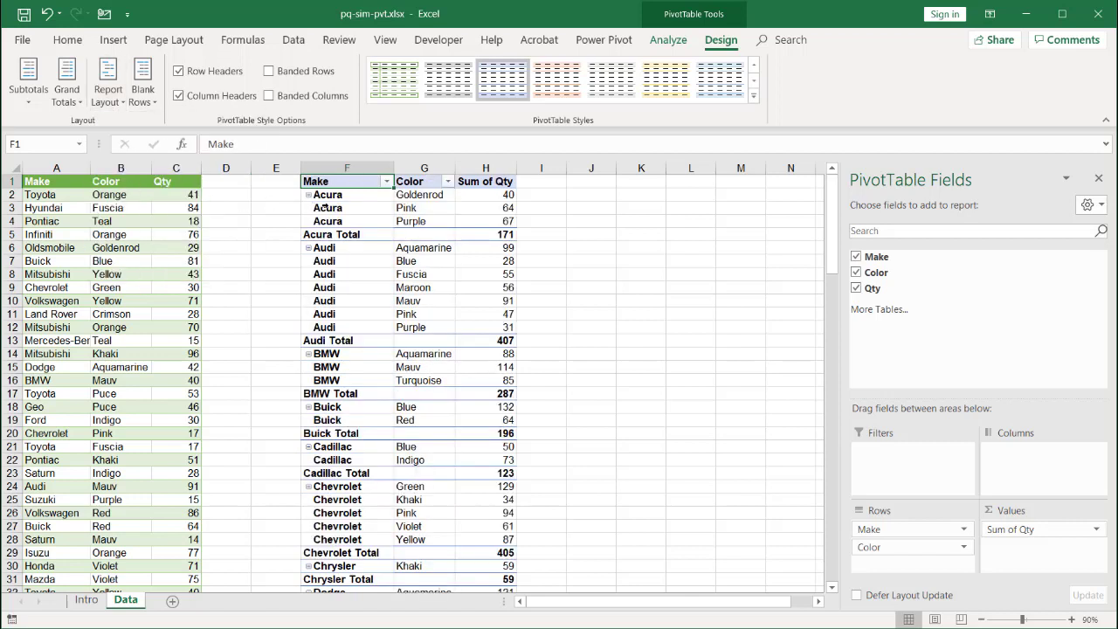
pyautogui.click(109, 103)
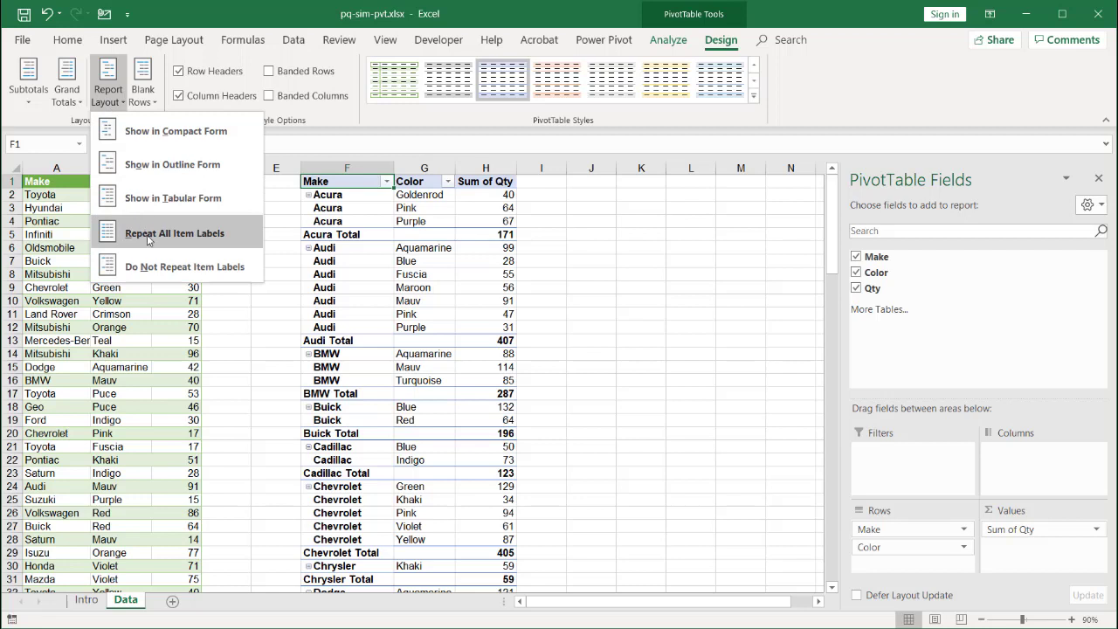
pyautogui.click(154, 266)
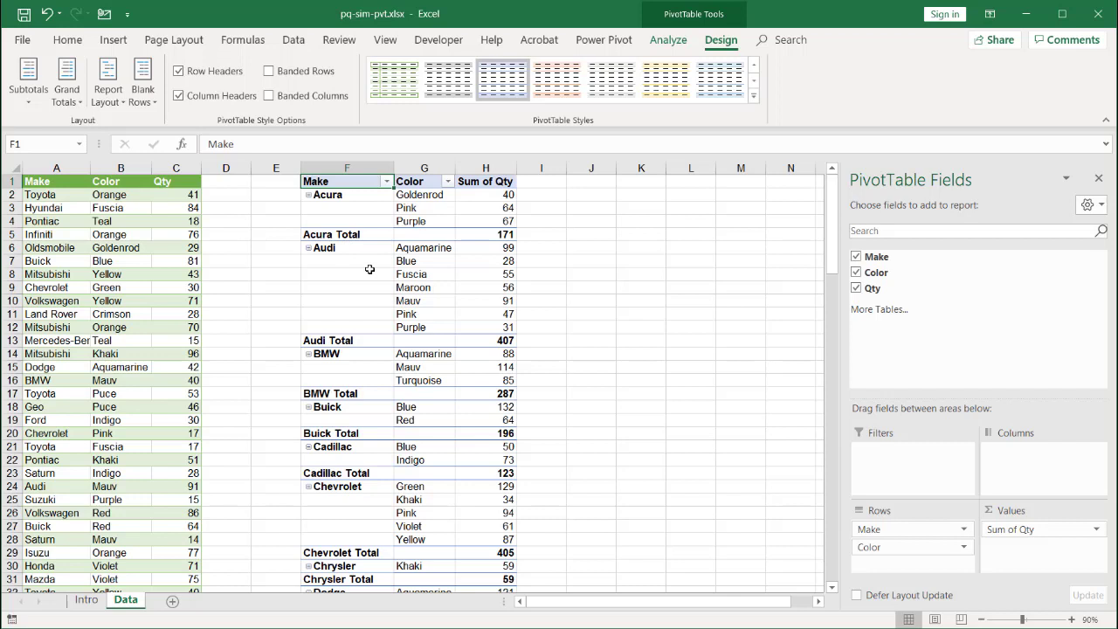
# - Remove the Make subtotals from the PivotTable and close the field list
pyautogui.click(346, 235)
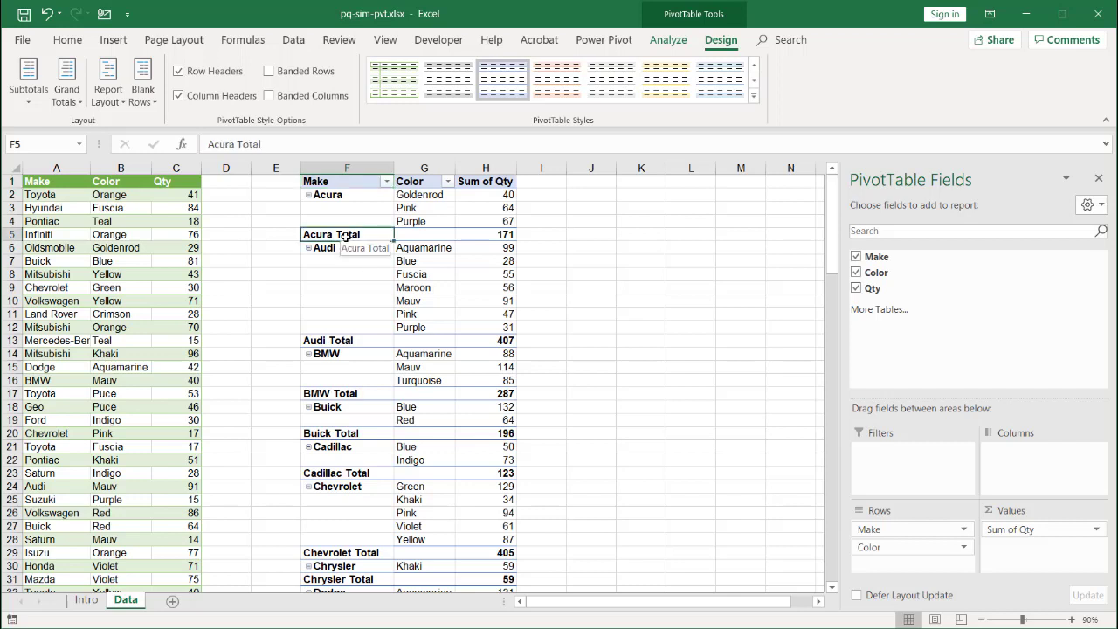
pyautogui.rightClick(346, 236)
pyautogui.click(404, 348)
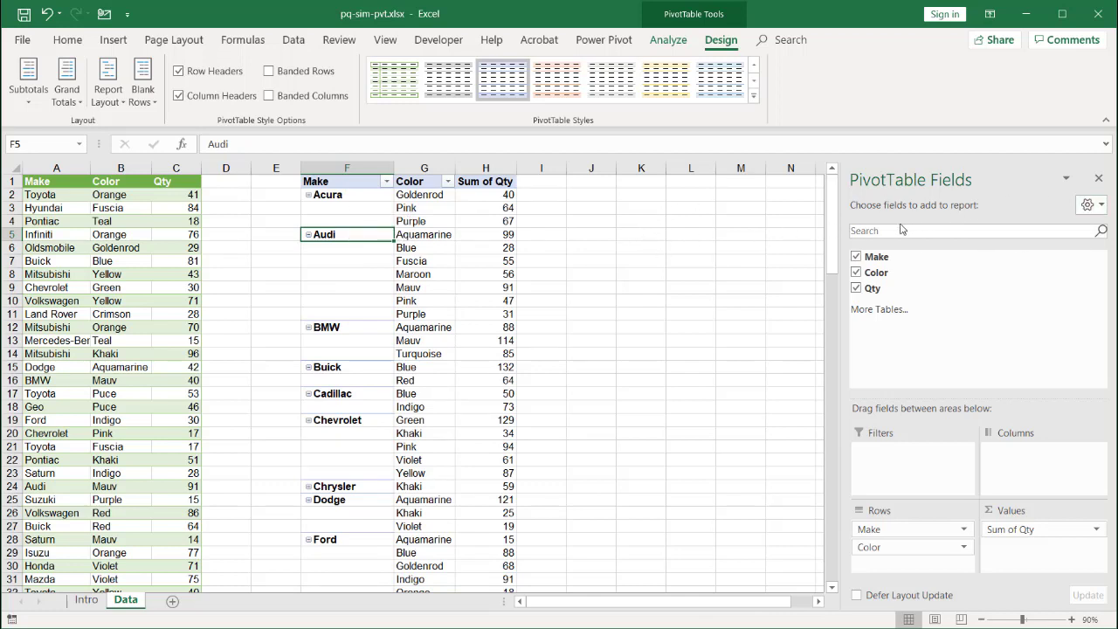
pyautogui.click(1098, 179)
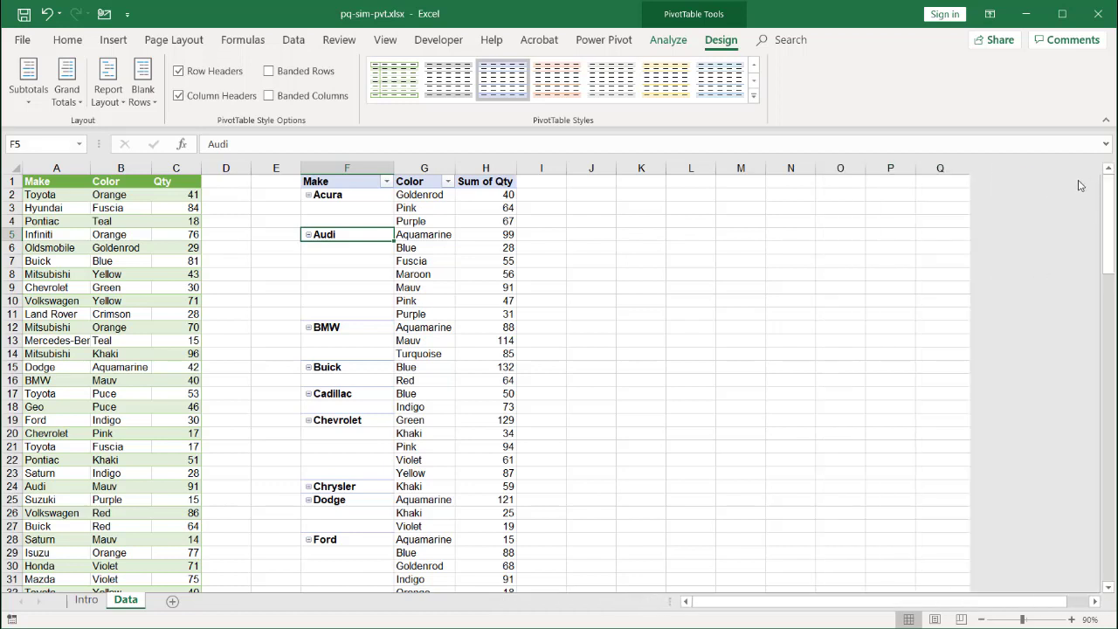
# - Load the source table with Make, Color and Qty into the Power Query Editor
pyautogui.click(129, 300)
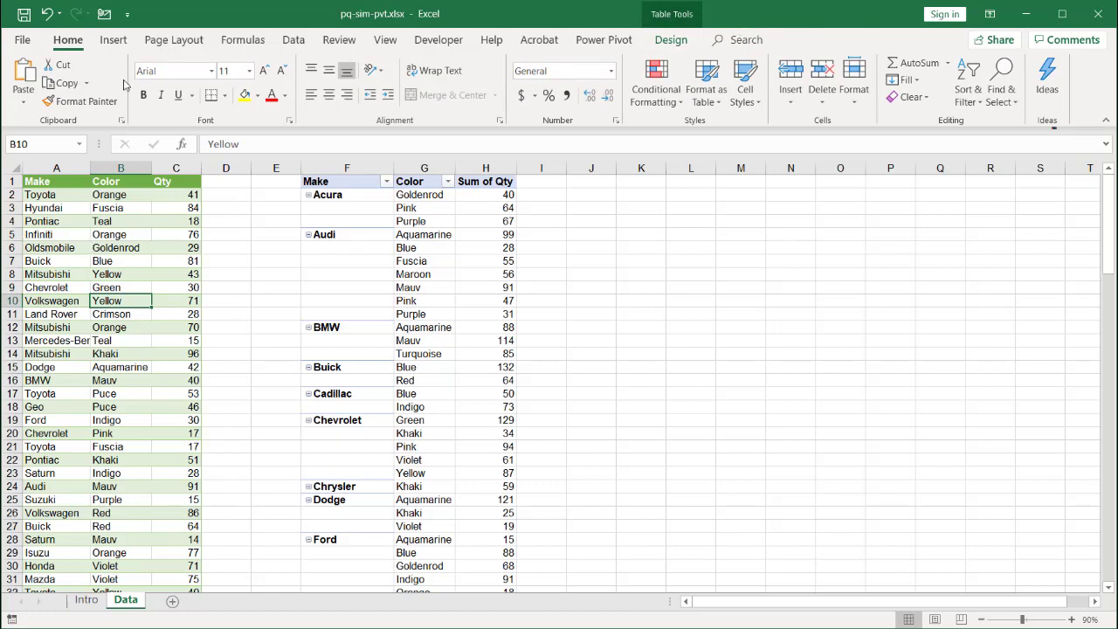
pyautogui.click(293, 41)
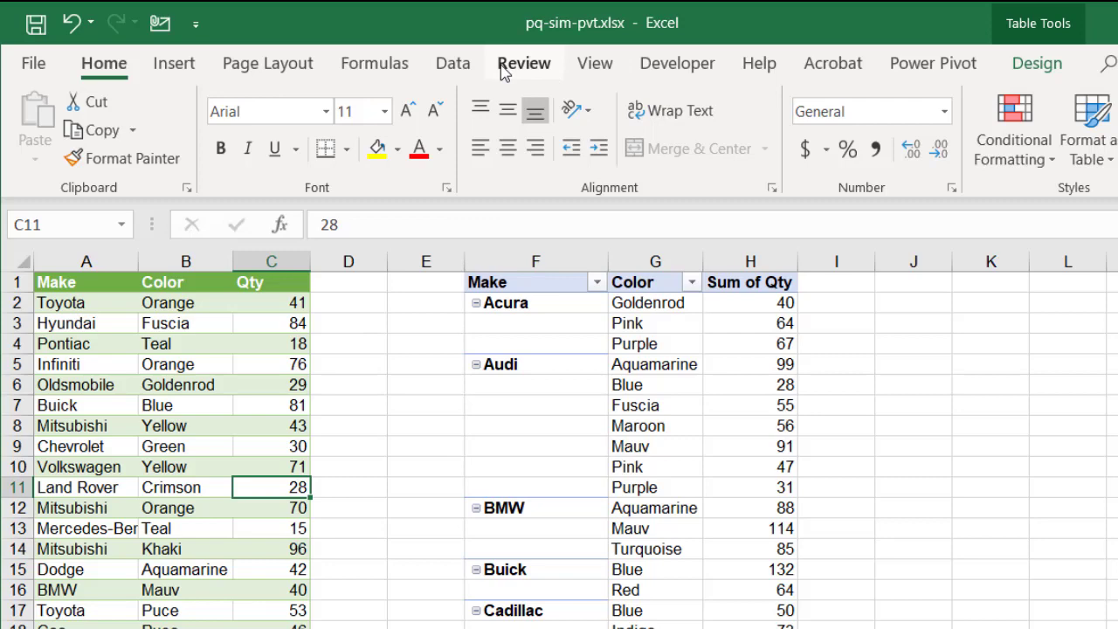
pyautogui.click(464, 67)
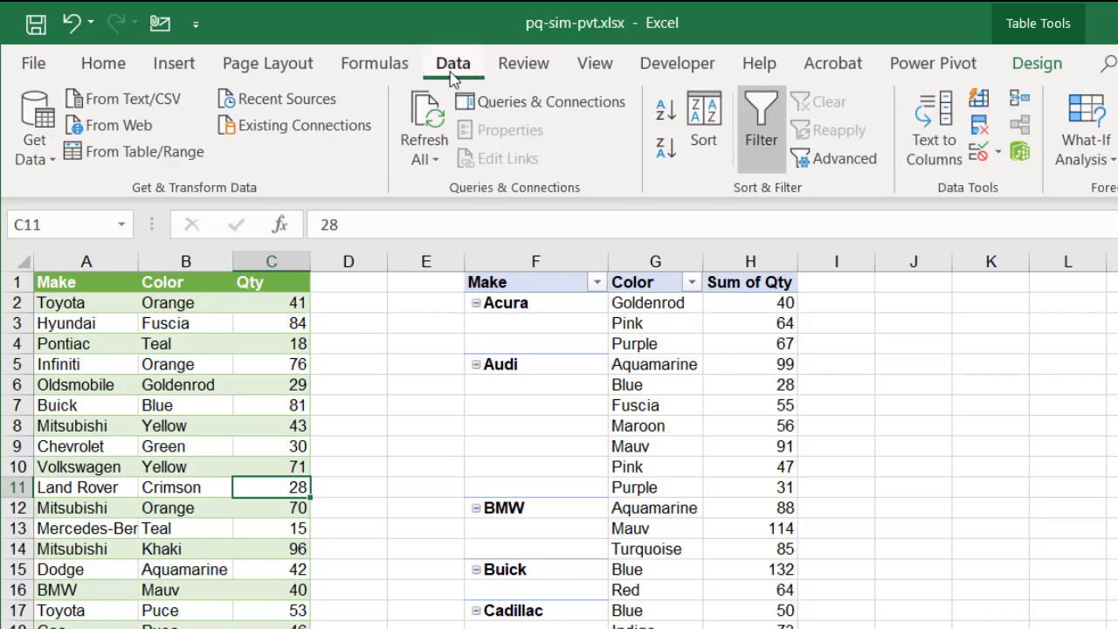
pyautogui.click(149, 151)
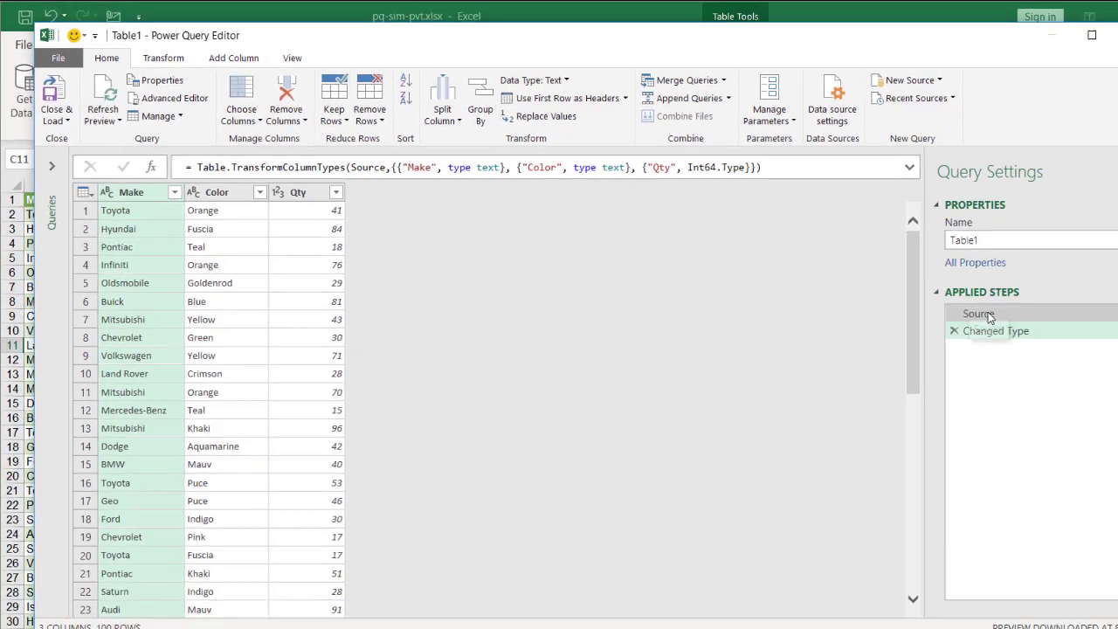
# - Review the query's Source step and delete the Changed Type step
pyautogui.click(989, 317)
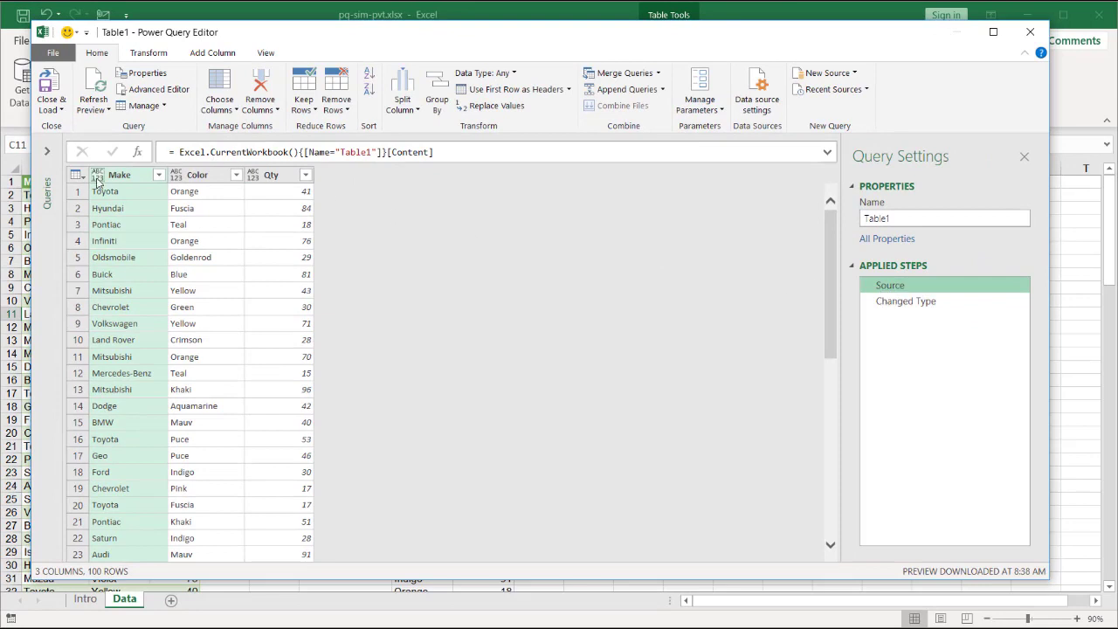
pyautogui.click(876, 304)
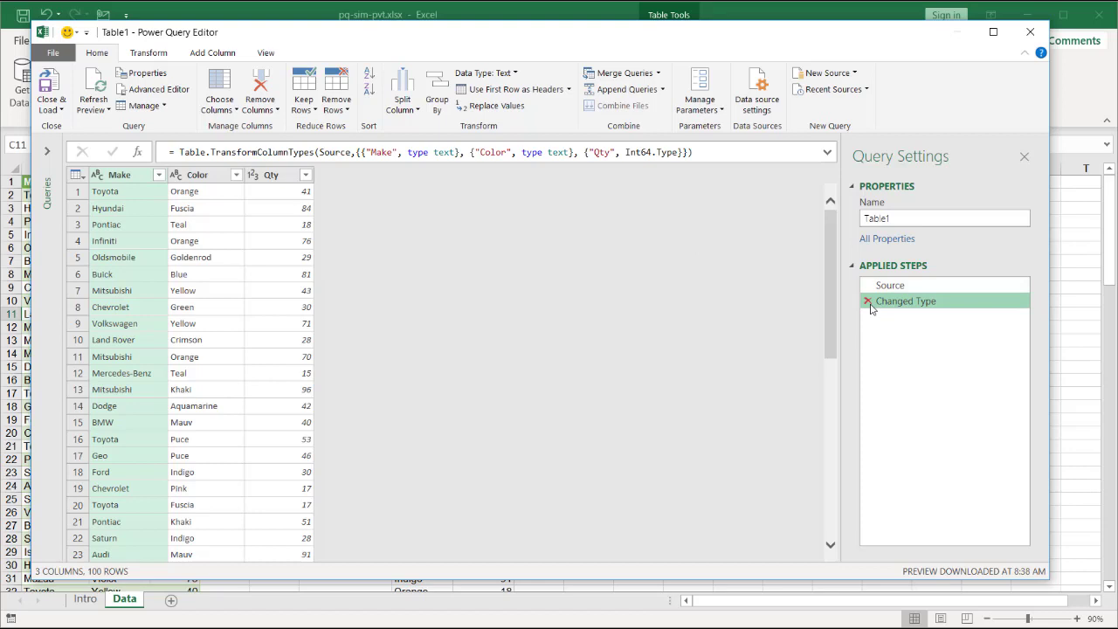
pyautogui.click(868, 302)
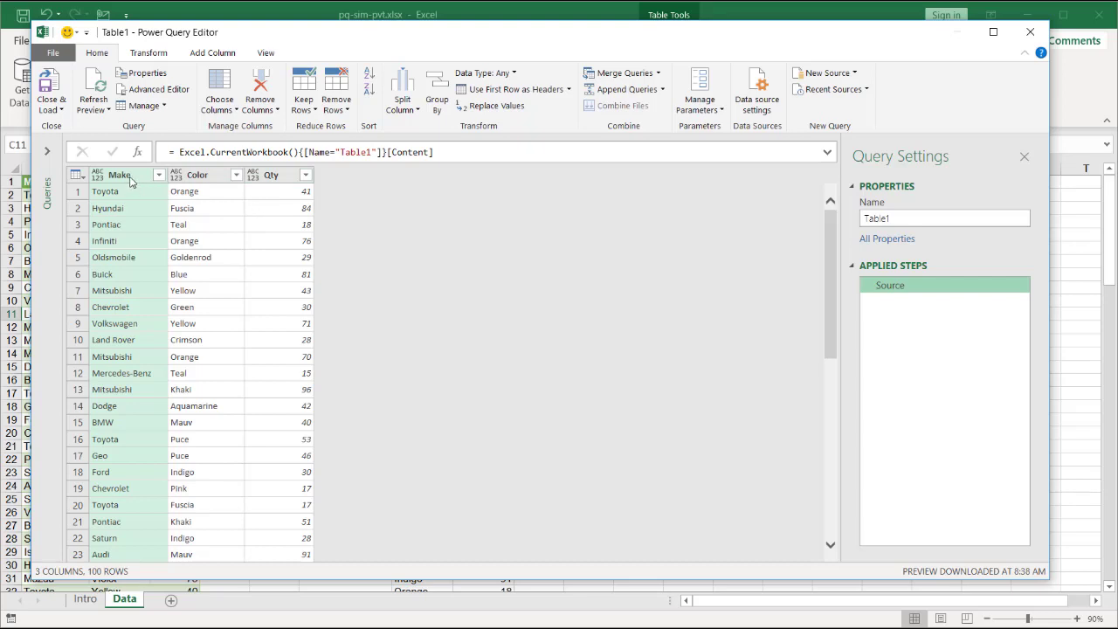
# - Group the query by Make and Color, adding a column named Sum that sums Qty
pyautogui.keyDown('shift'); pyautogui.click(200, 175); pyautogui.keyUp('shift')
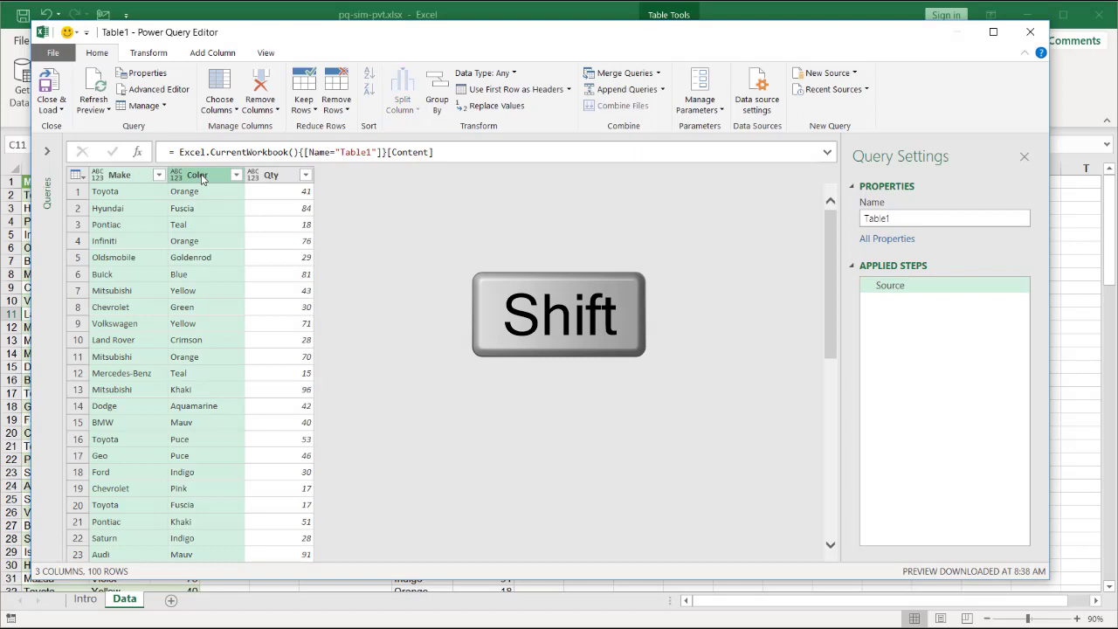
pyautogui.rightClick(201, 178)
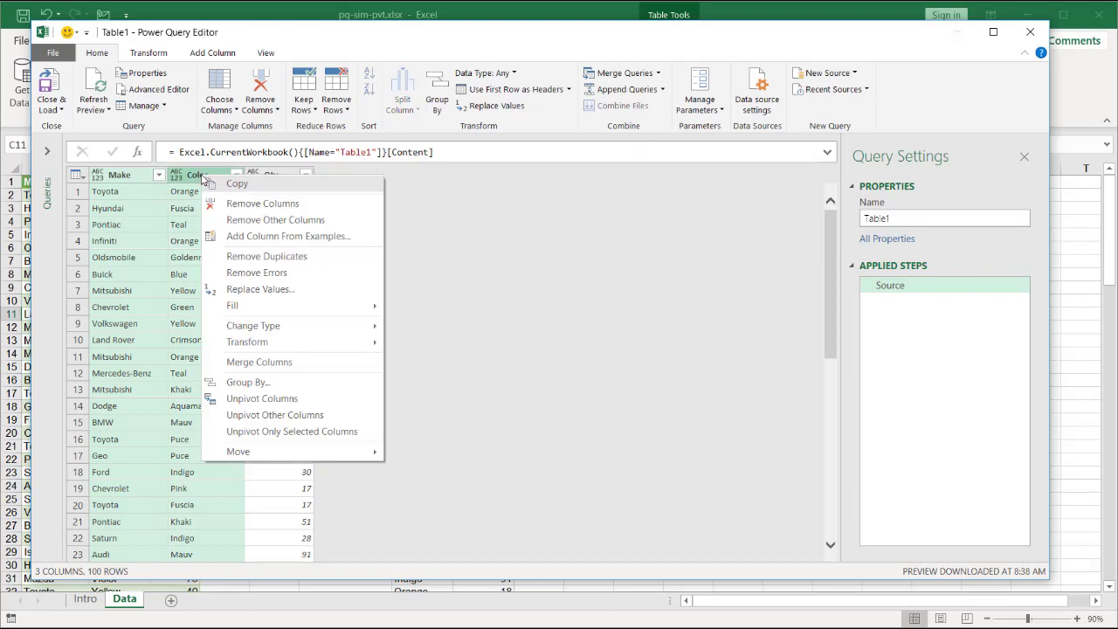
pyautogui.click(269, 385)
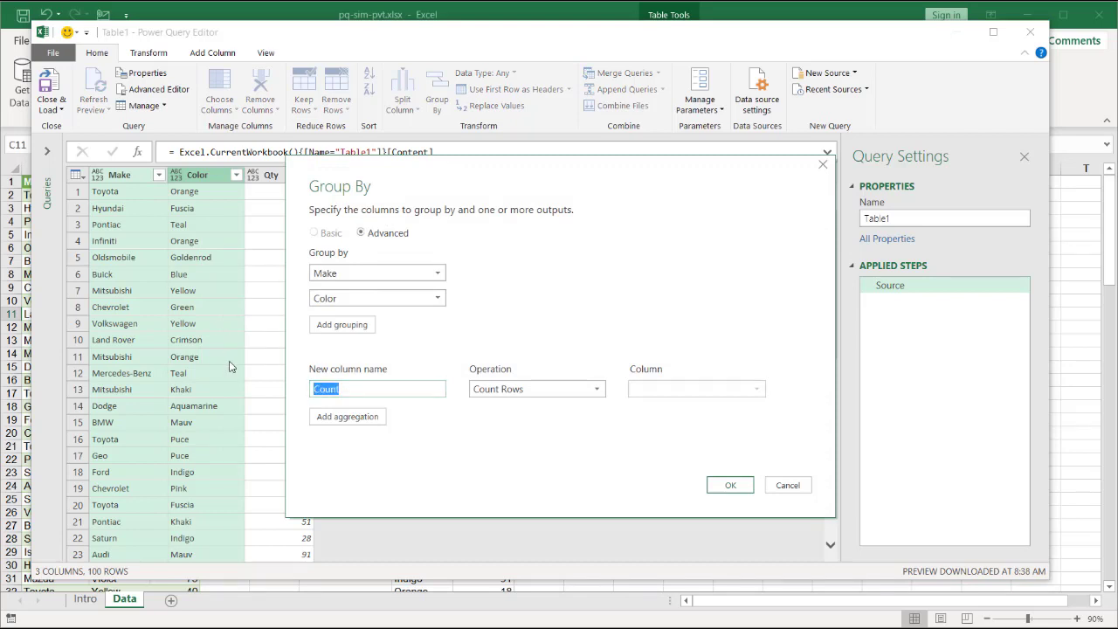
pyautogui.write('Sum')
pyautogui.click(508, 395)
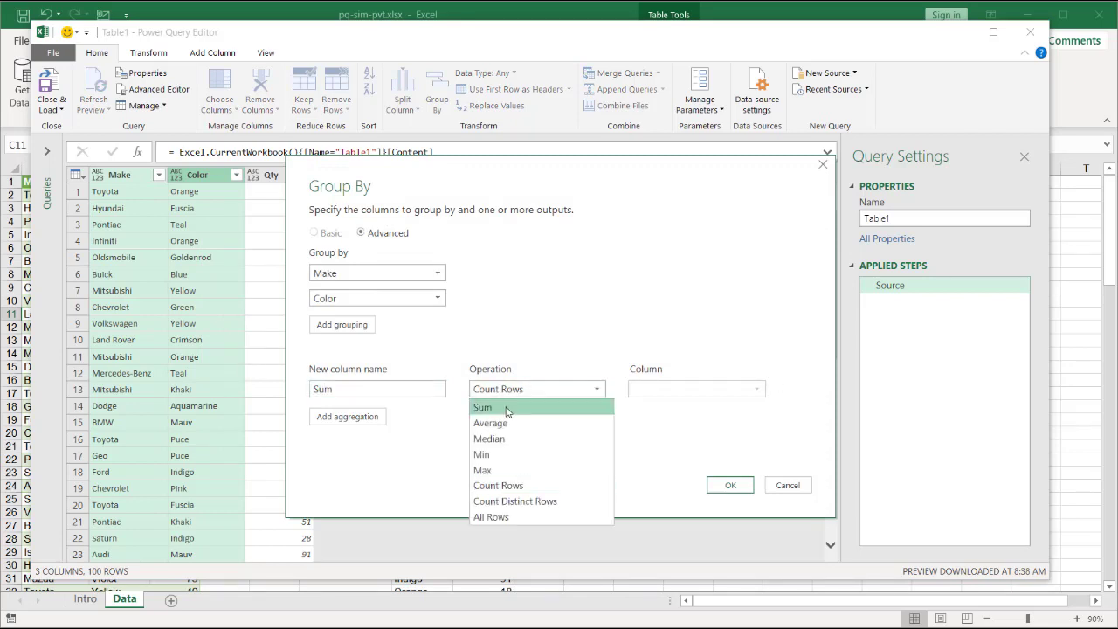
pyautogui.click(509, 408)
pyautogui.click(733, 389)
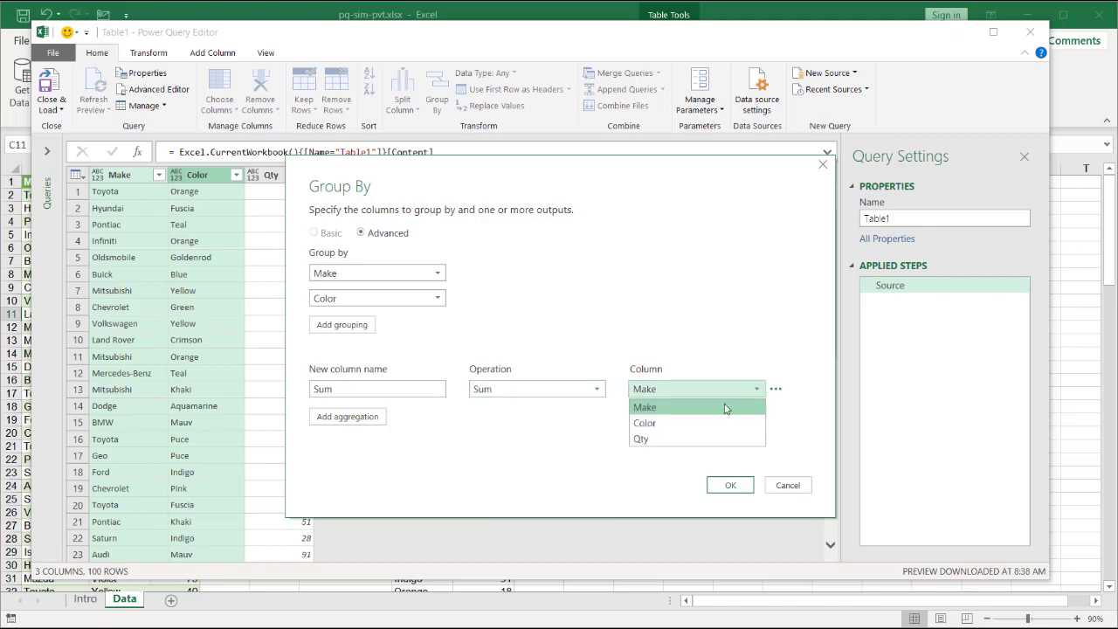
pyautogui.click(685, 434)
pyautogui.click(724, 485)
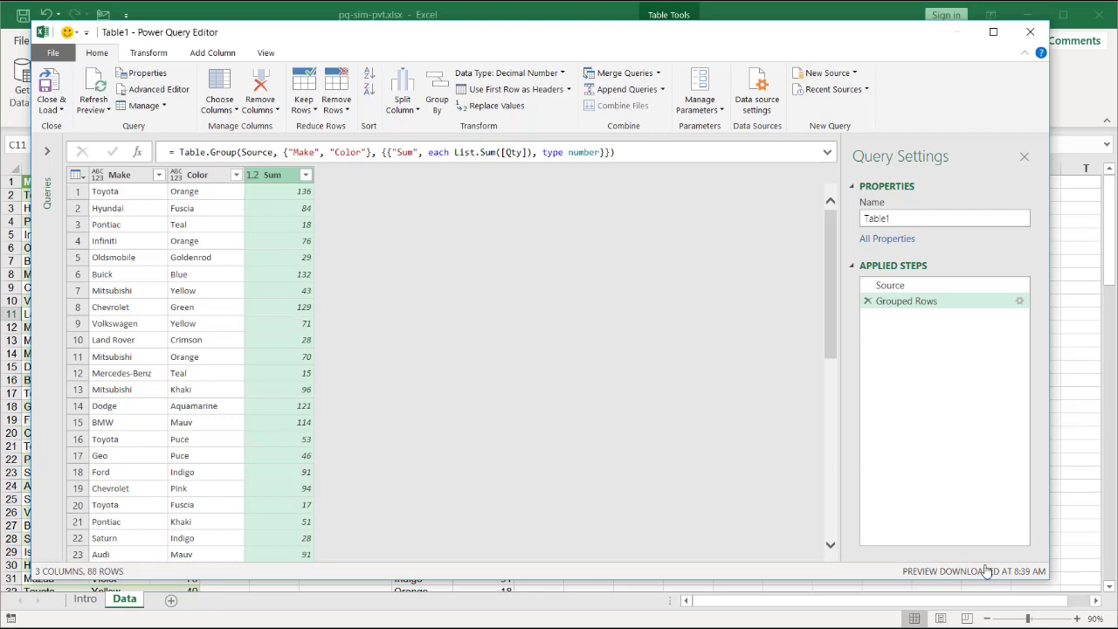
# - Sort the grouped rows in ascending order by Make and, within it, by Color
pyautogui.click(159, 174)
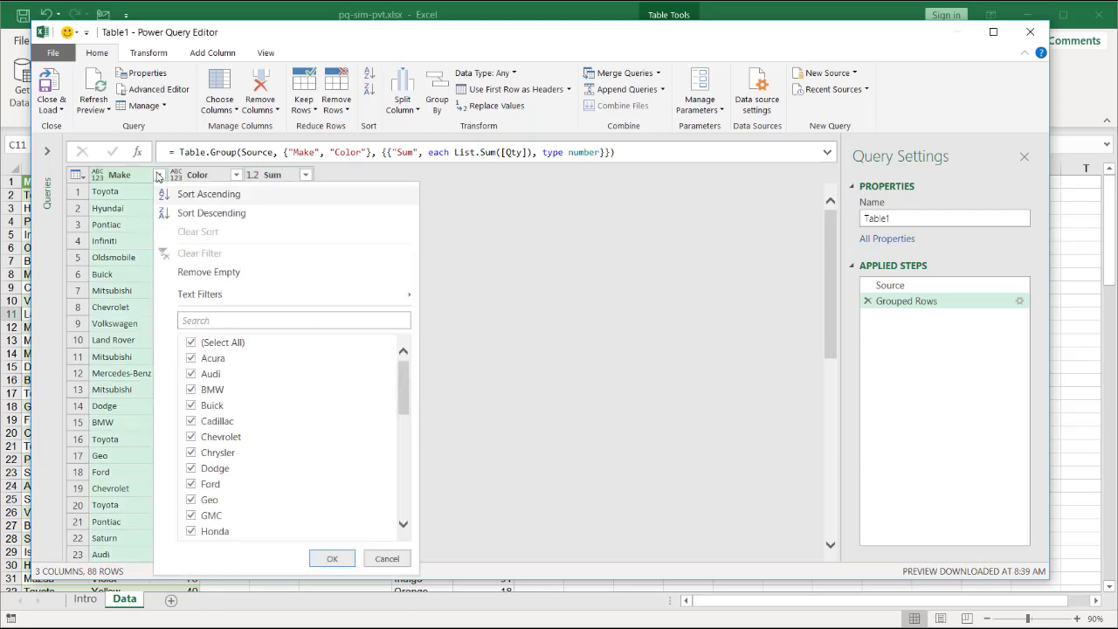
pyautogui.click(214, 194)
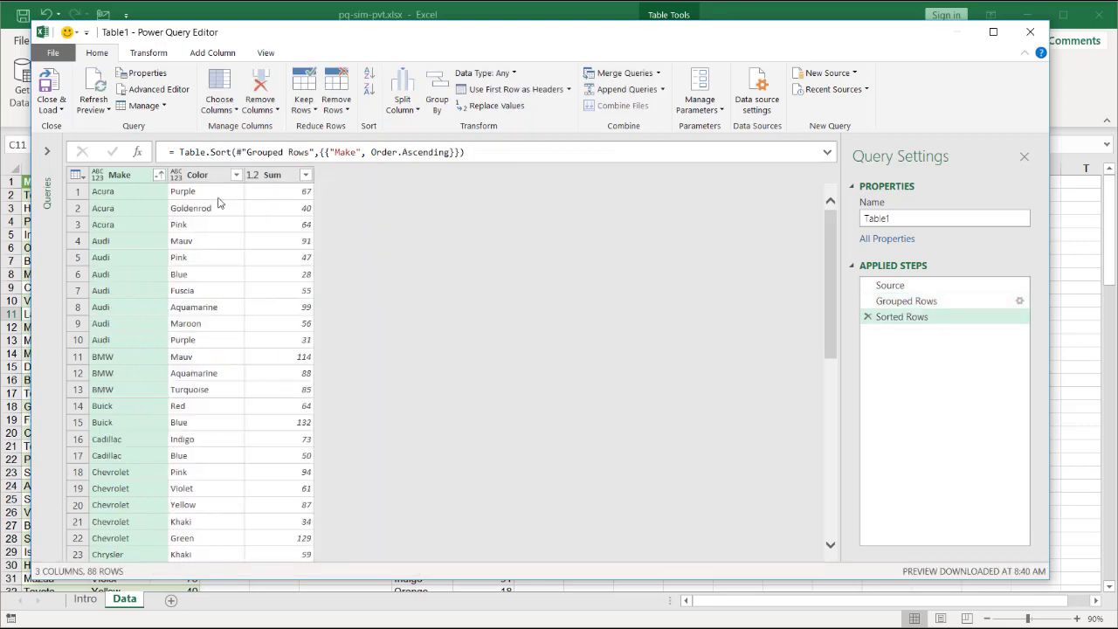
pyautogui.click(235, 175)
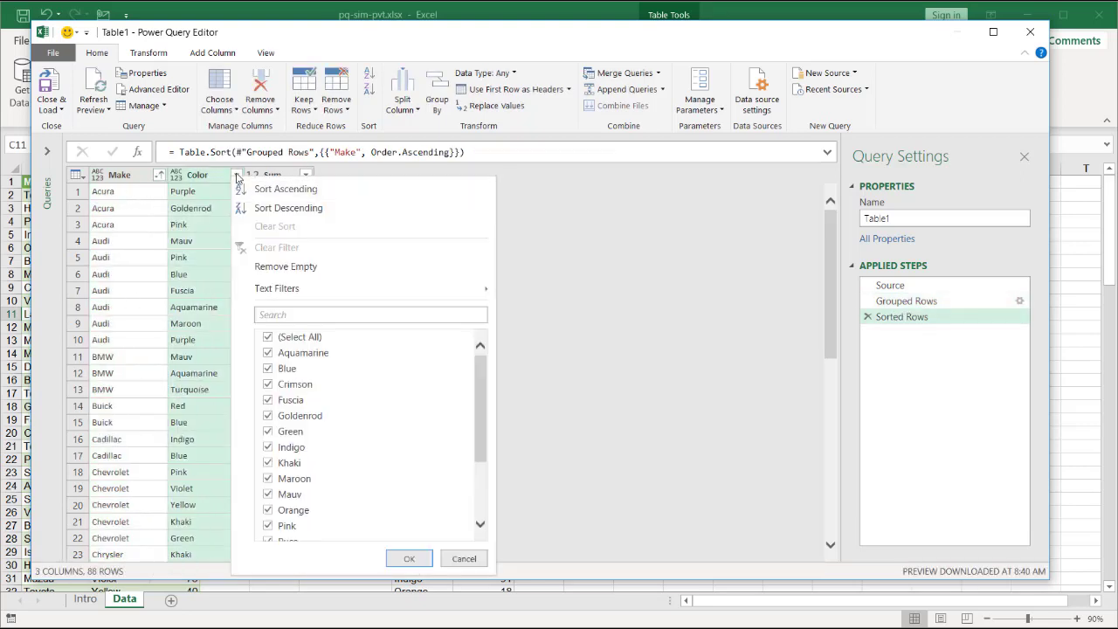
pyautogui.click(277, 190)
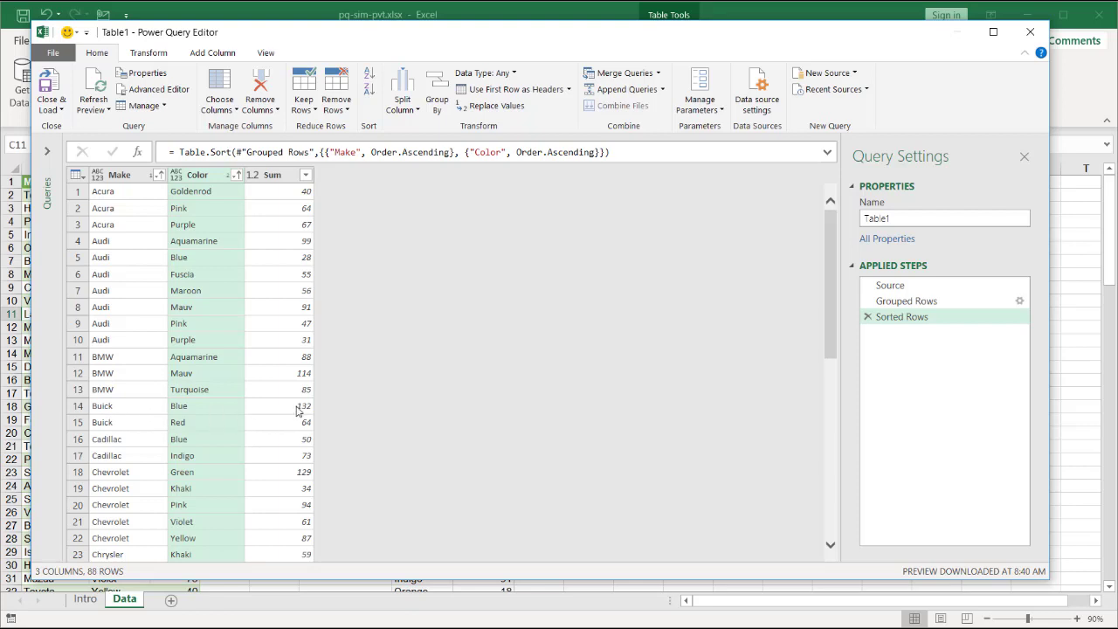
# - Add a merged column that combines Make, Color and Sum with a colon separator, keeping the name Merged
pyautogui.click(131, 179)
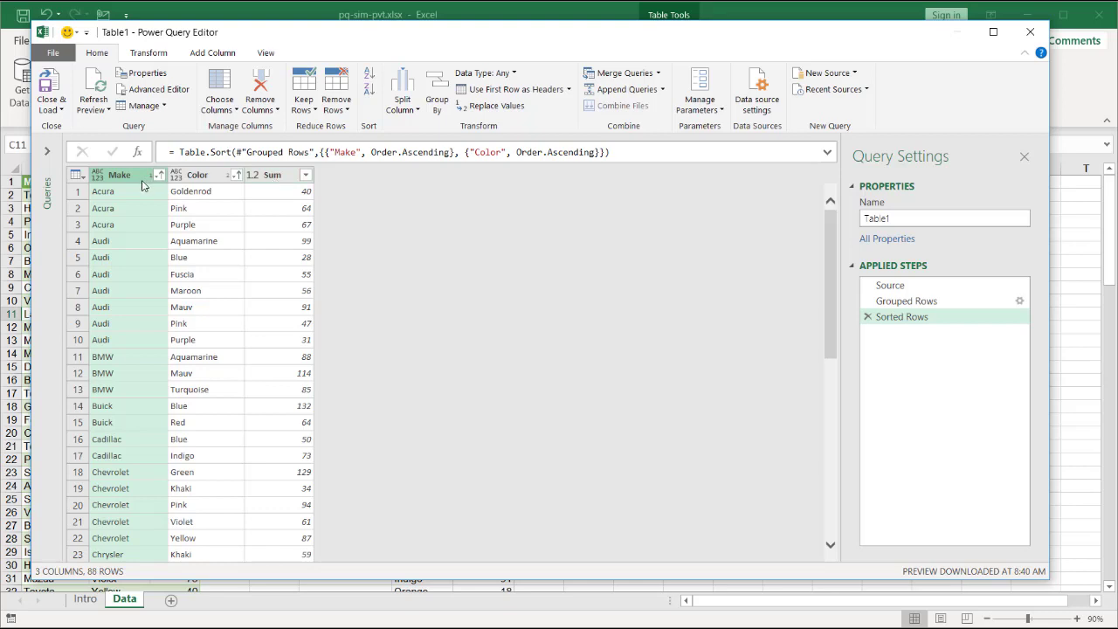
pyautogui.keyDown('shift'); pyautogui.click(283, 175); pyautogui.keyUp('shift')
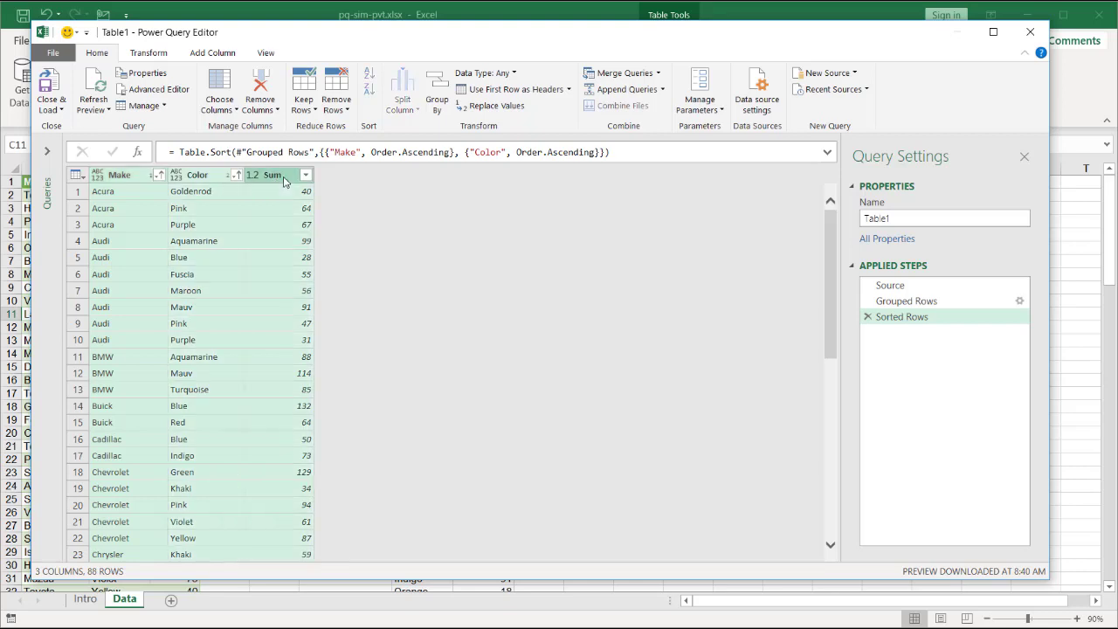
pyautogui.click(219, 52)
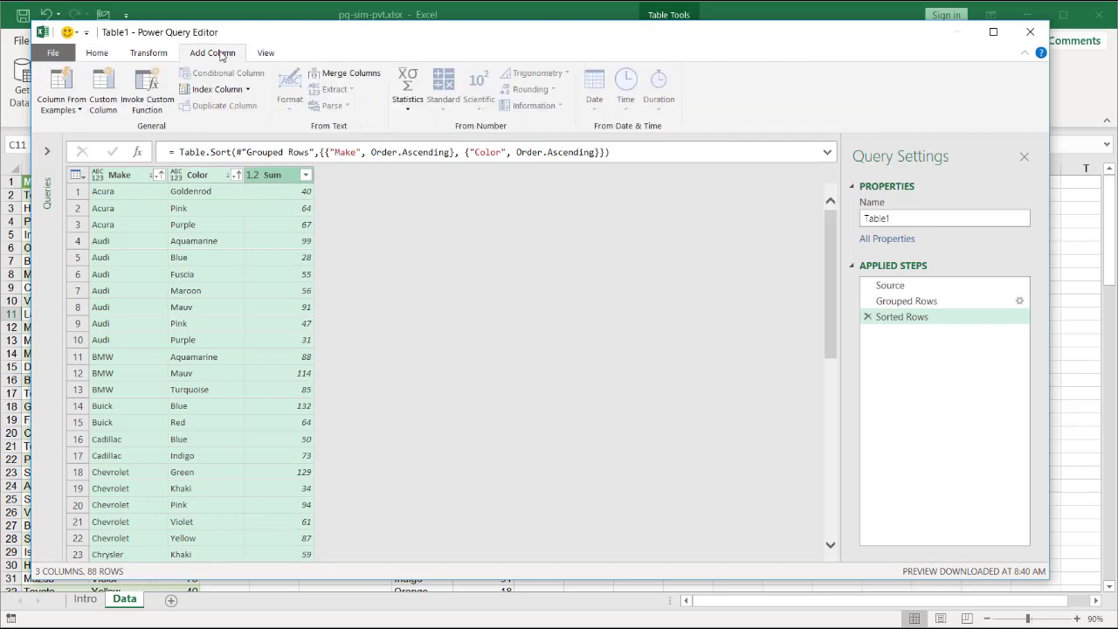
pyautogui.click(349, 75)
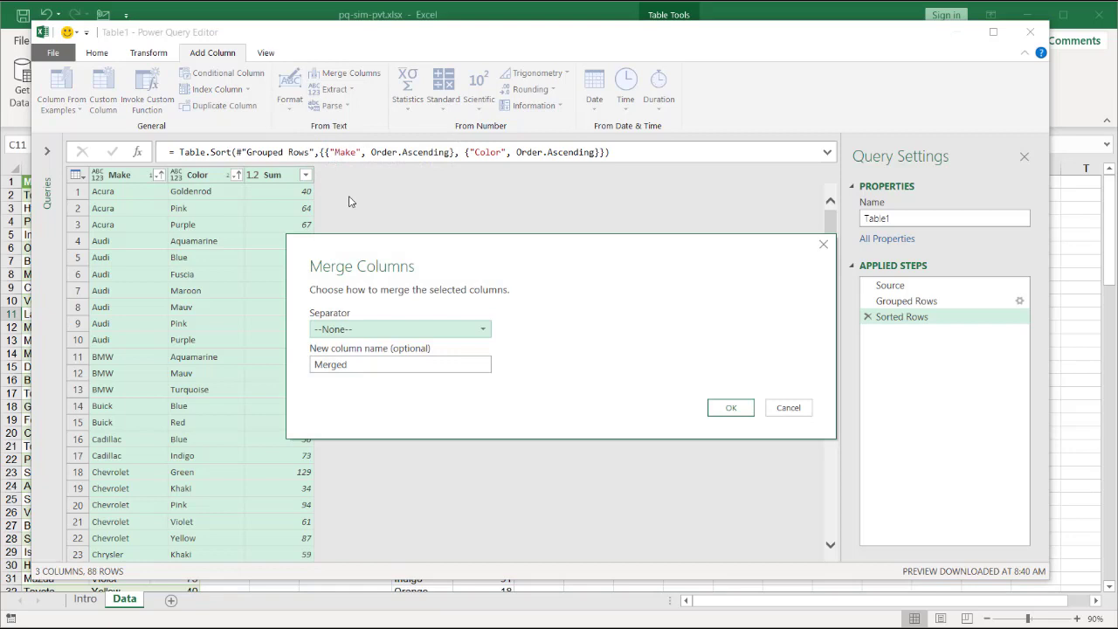
pyautogui.click(404, 331)
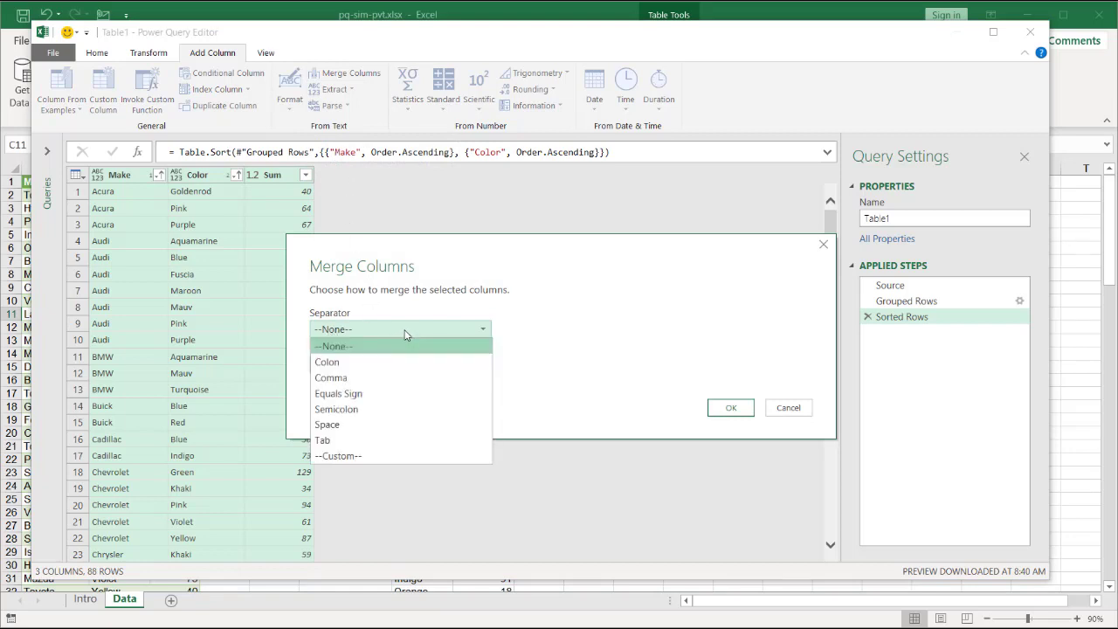
pyautogui.click(370, 361)
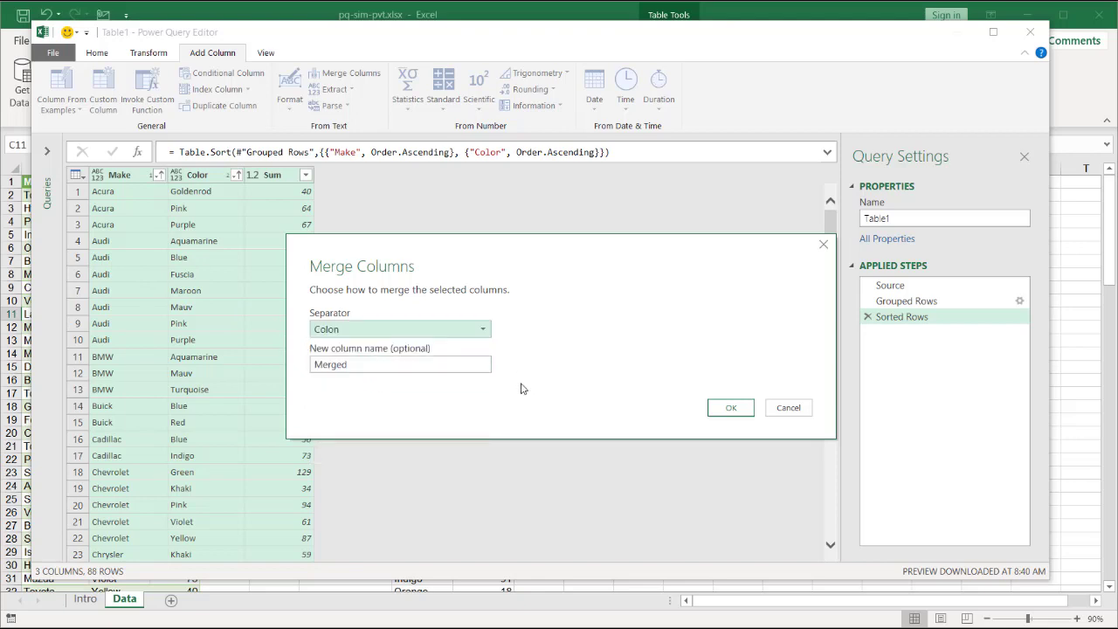
pyautogui.click(729, 408)
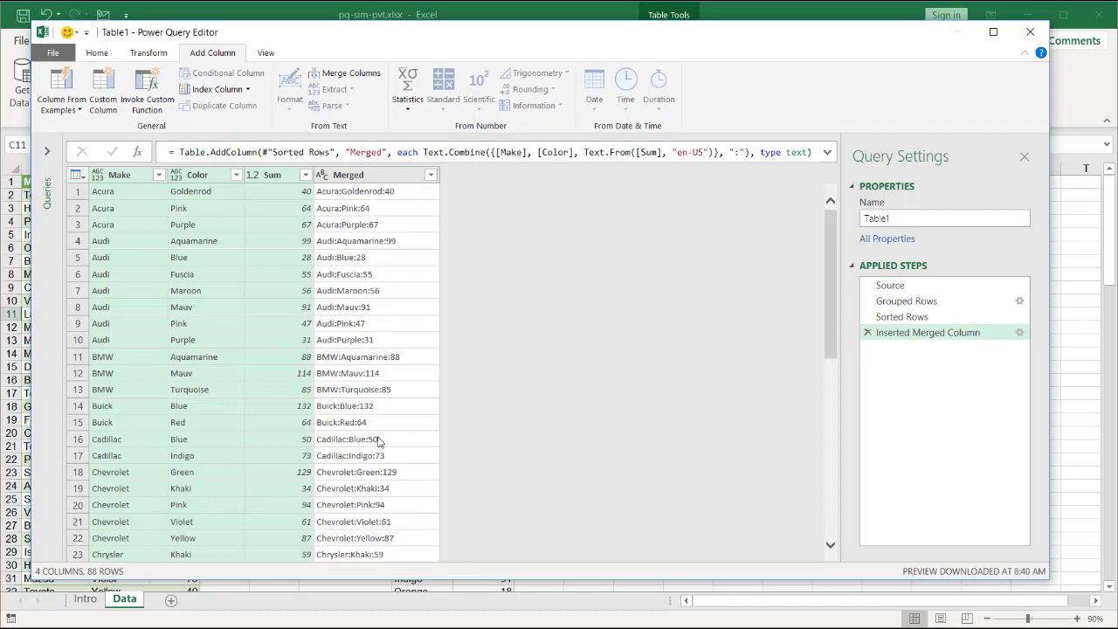
# - Group the query by Make with the All Rows operation in a column named Count, and preview the Acura, Audi and Buick nested tables
pyautogui.click(128, 178)
pyautogui.rightClick(128, 180)
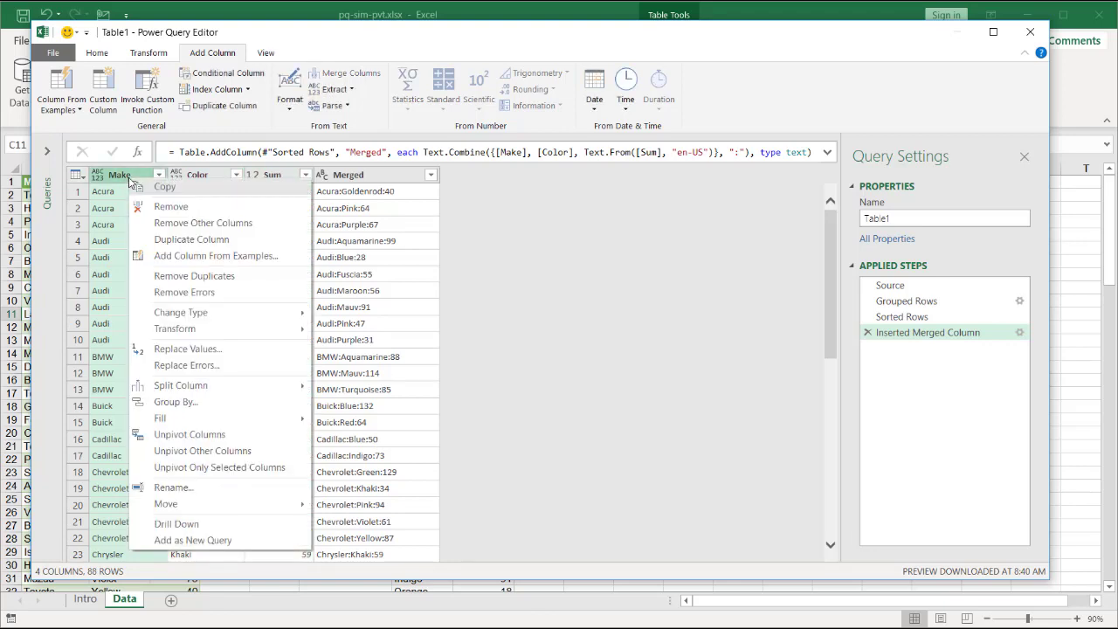
pyautogui.click(183, 403)
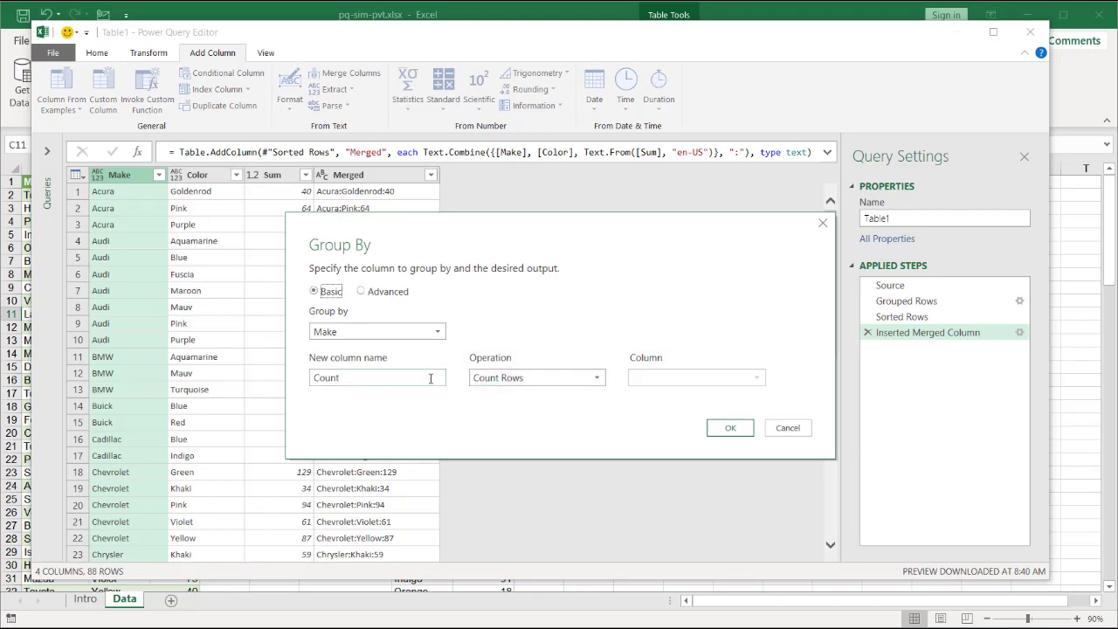
pyautogui.click(521, 383)
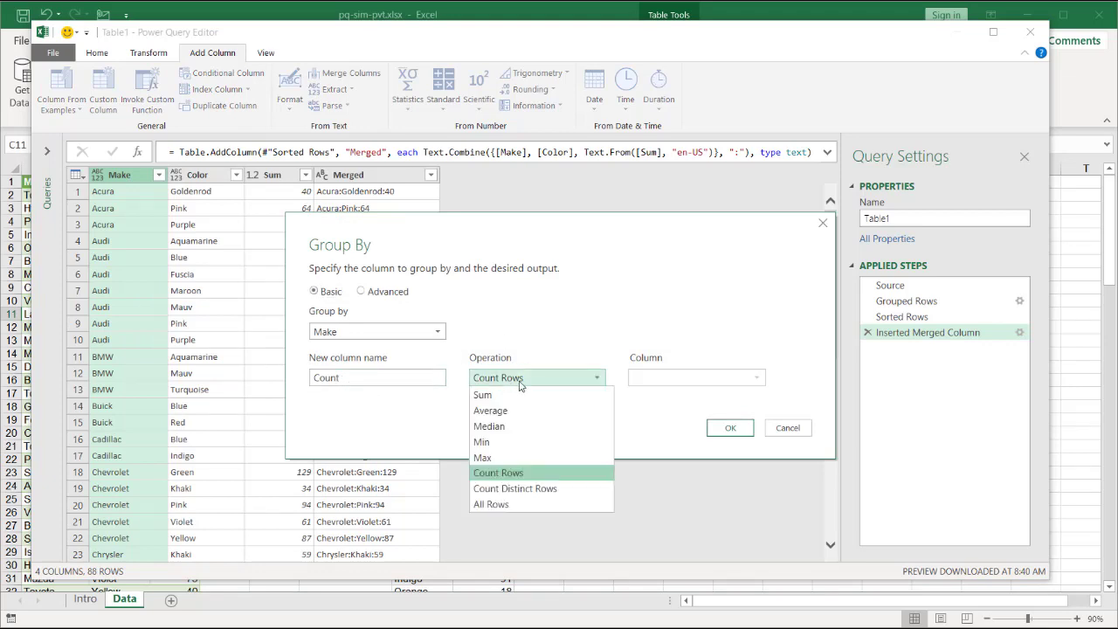
pyautogui.click(512, 505)
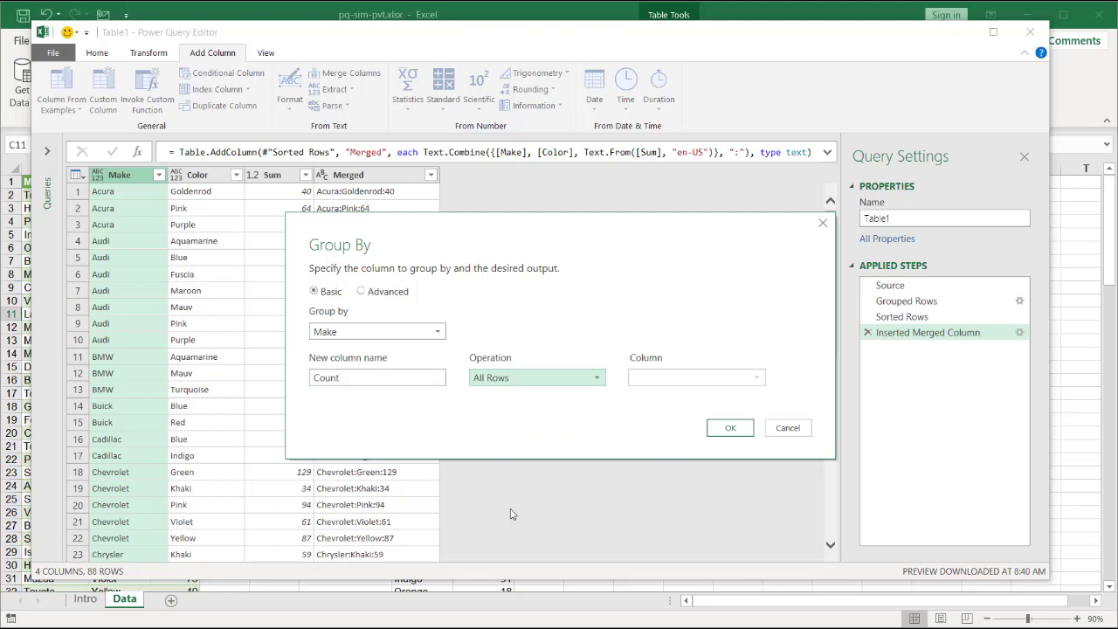
pyautogui.click(733, 428)
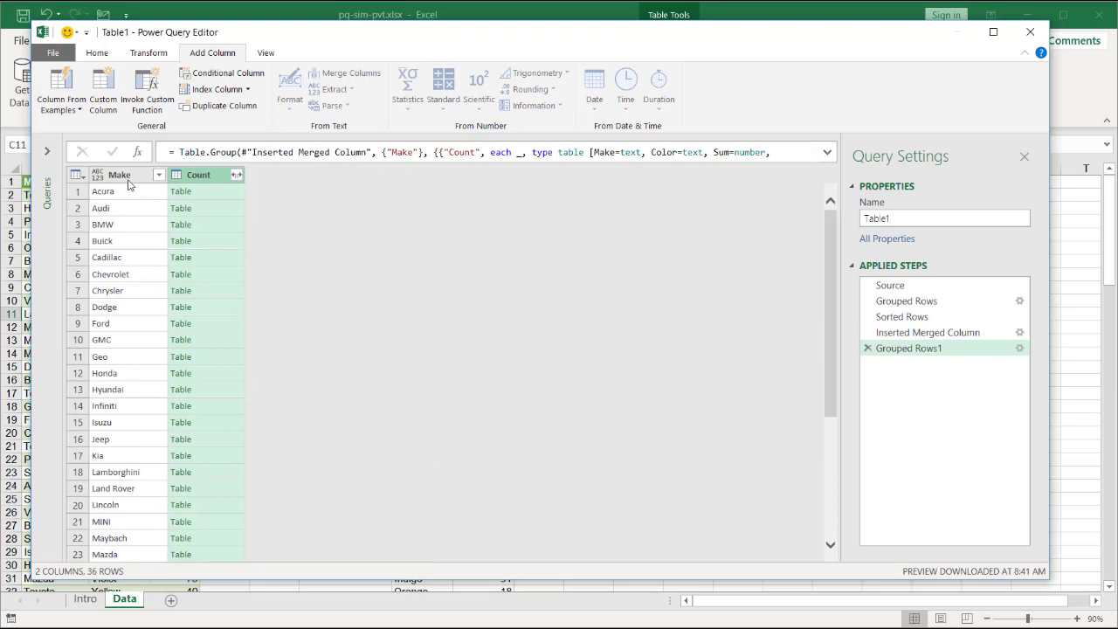
pyautogui.click(219, 193)
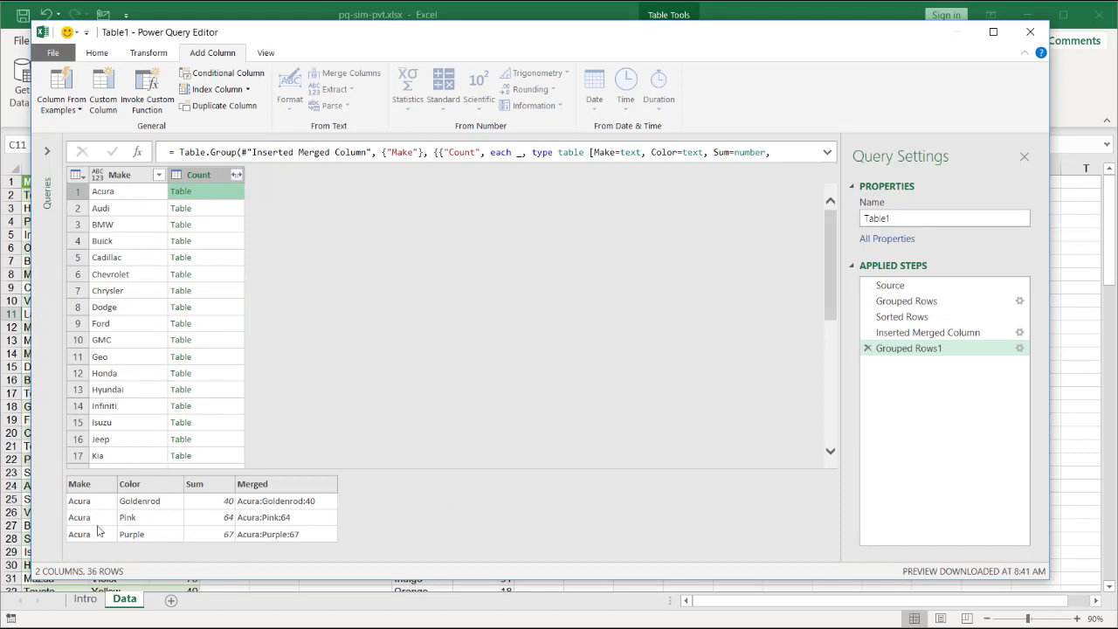
pyautogui.click(218, 212)
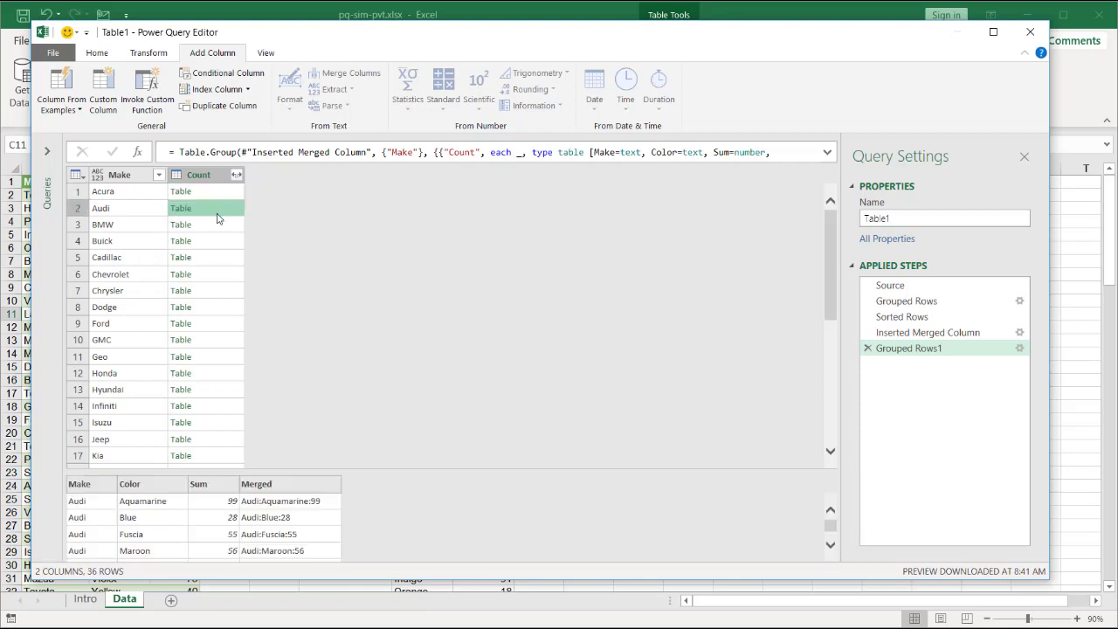
pyautogui.click(830, 545)
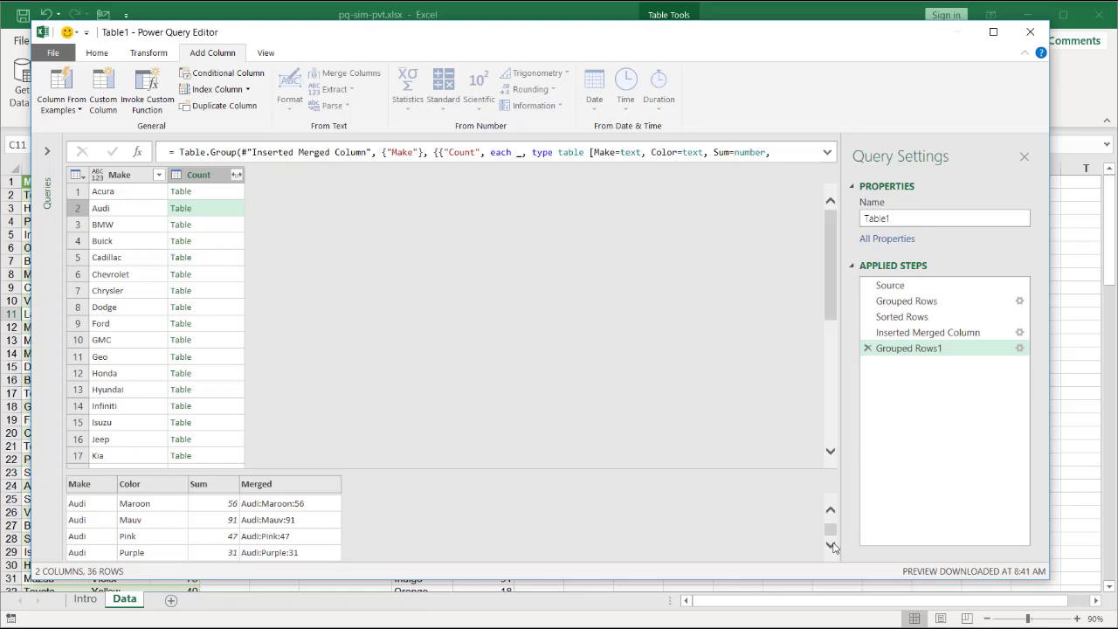
pyautogui.click(831, 508)
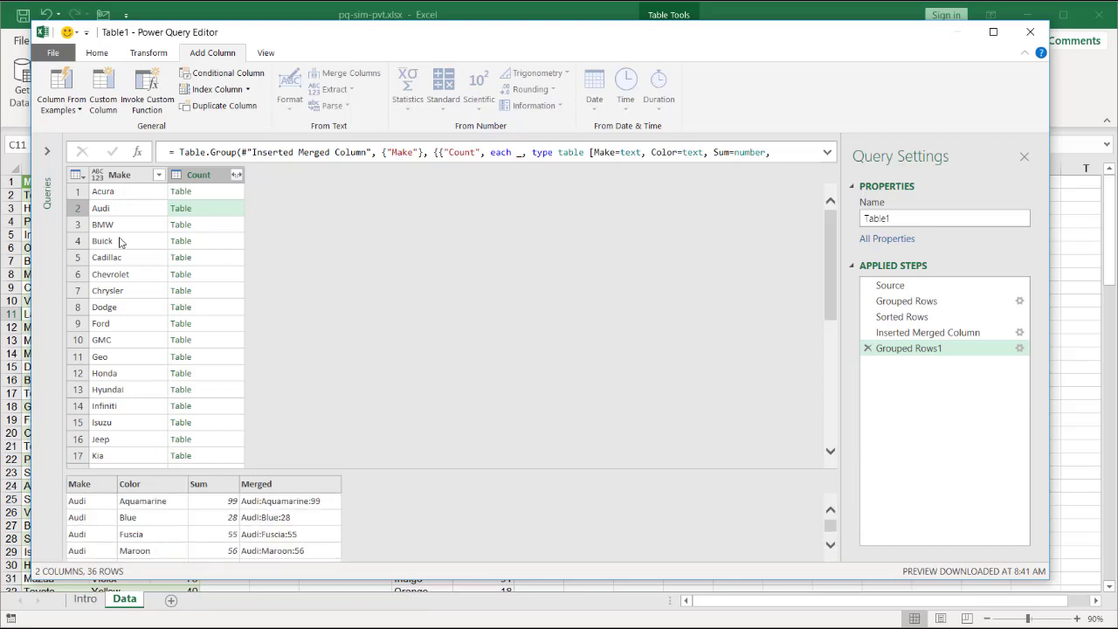
pyautogui.click(208, 244)
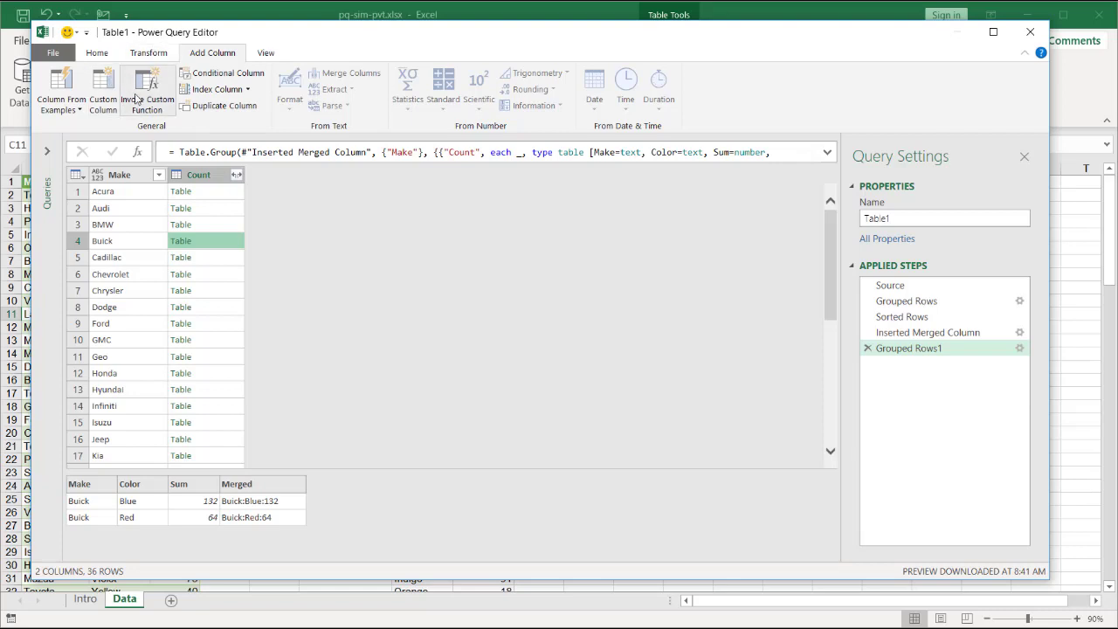
# - Add a custom column named Custom with the formula = Table.AddIndexColumn([Count],"index",1,1)
pyautogui.click(98, 79)
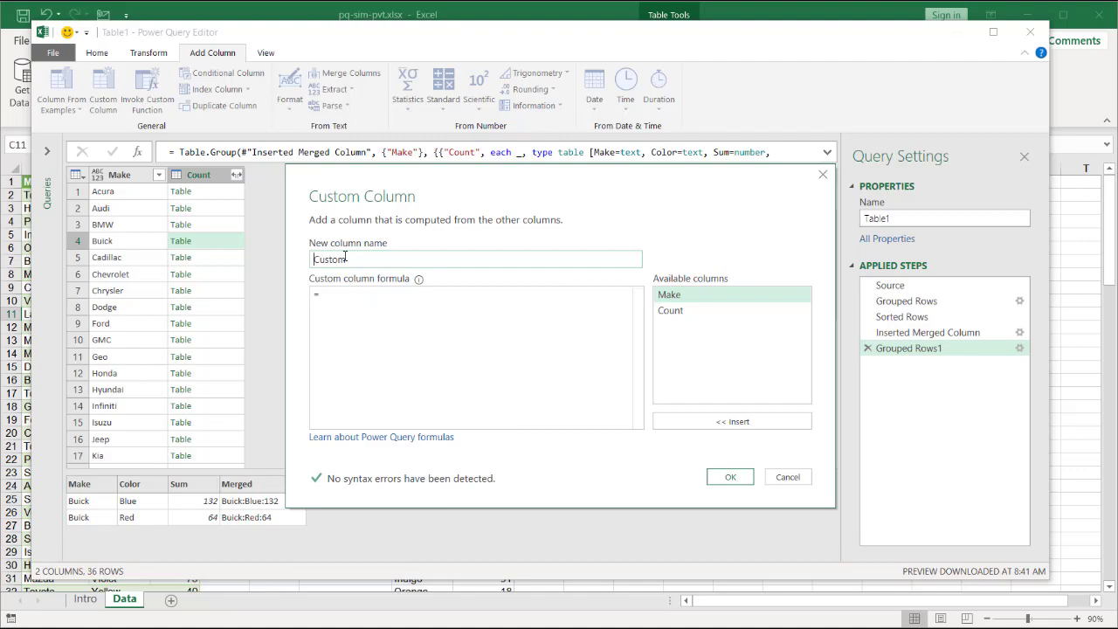
pyautogui.click(365, 297)
pyautogui.write('tab')
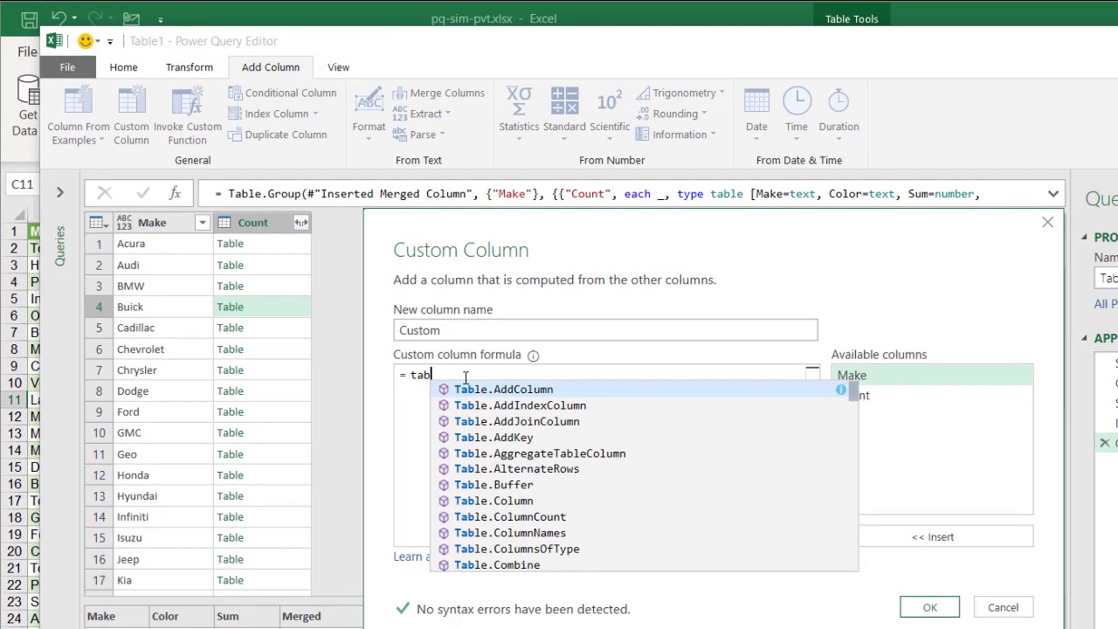
pyautogui.click(512, 406)
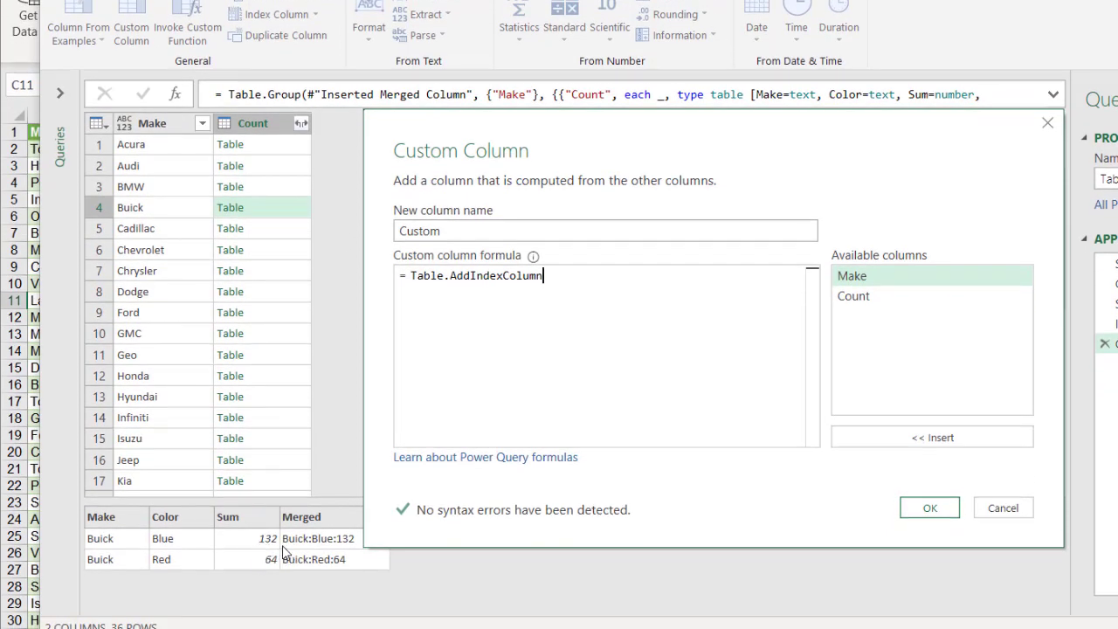
pyautogui.write('(')
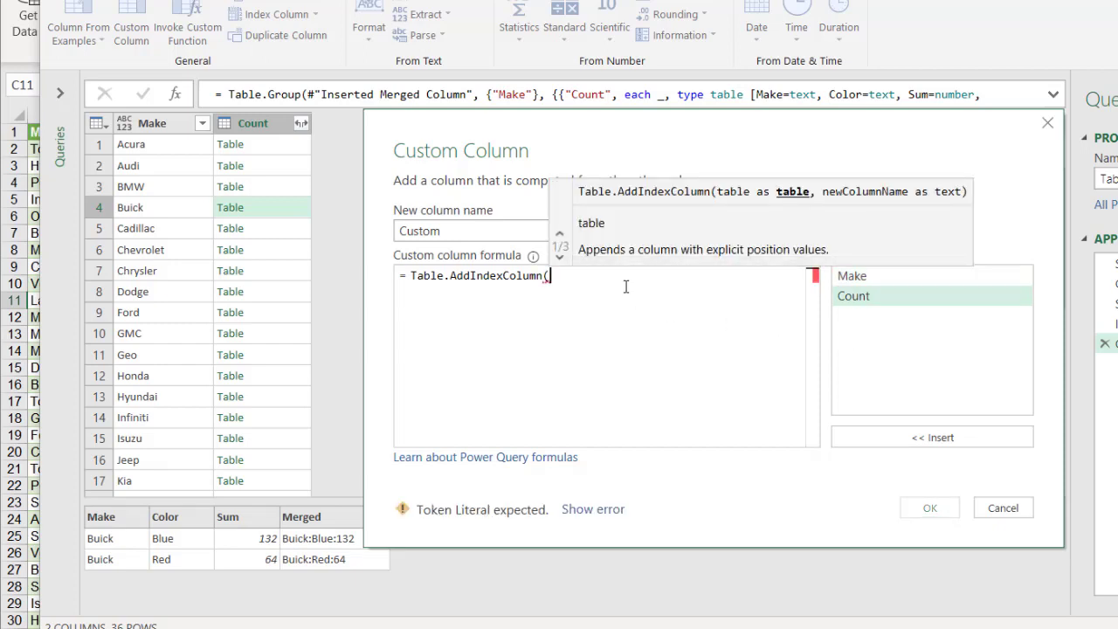
pyautogui.doubleClick(852, 296)
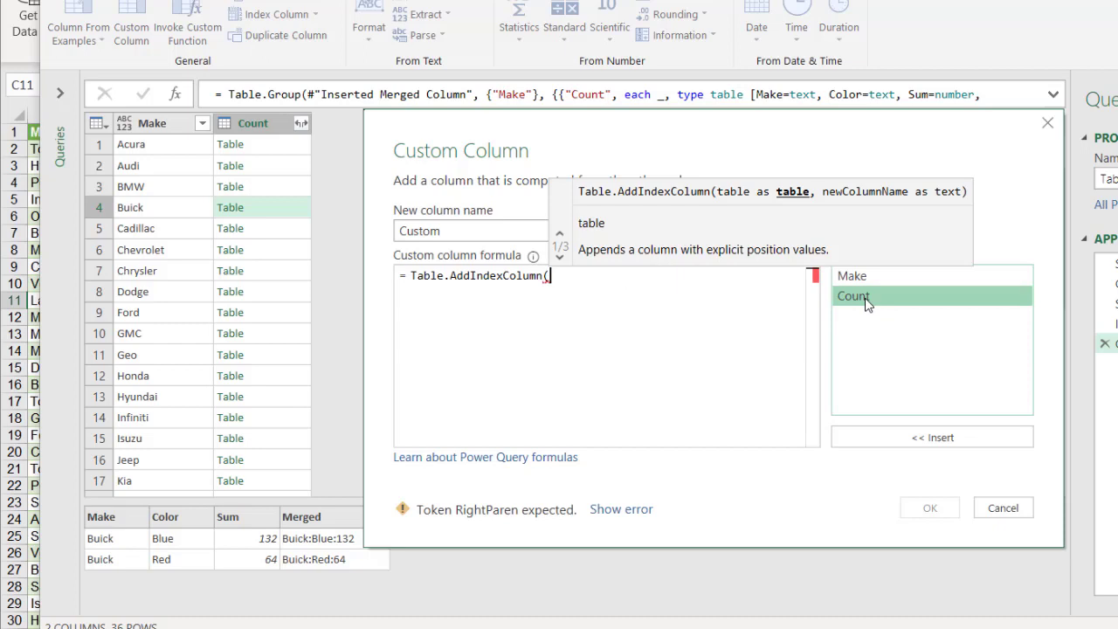
pyautogui.write(',')
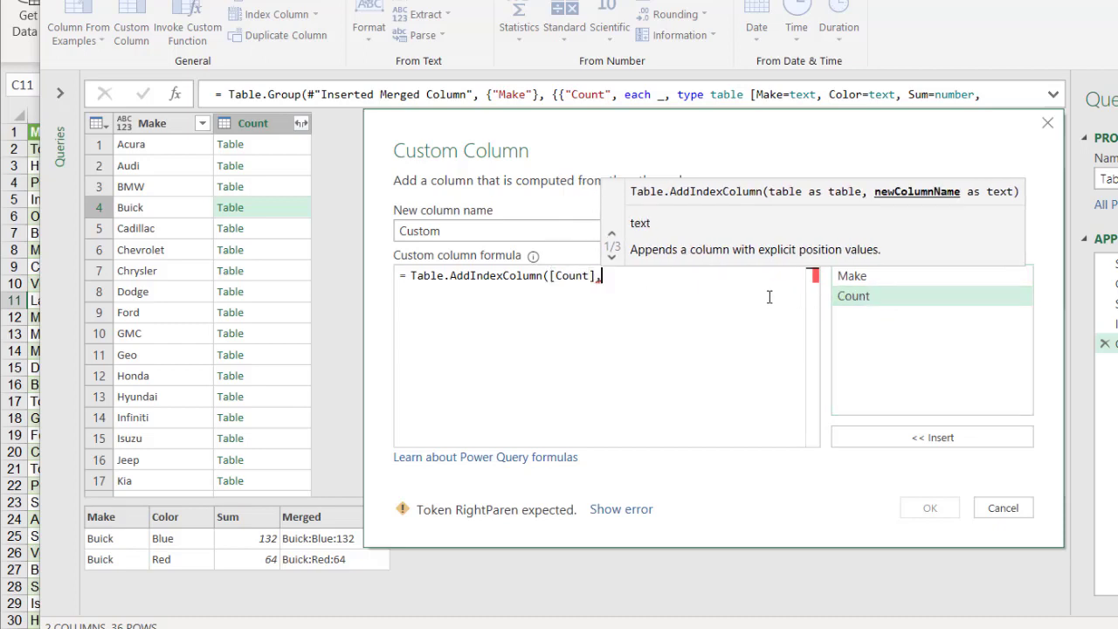
pyautogui.write('"index"')
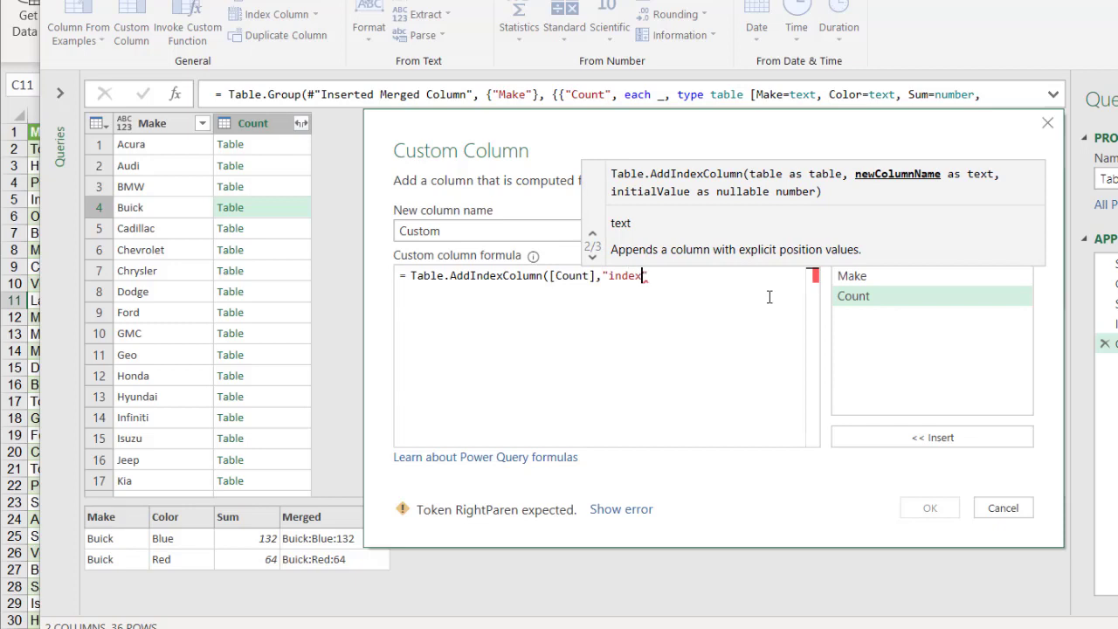
pyautogui.write(',')
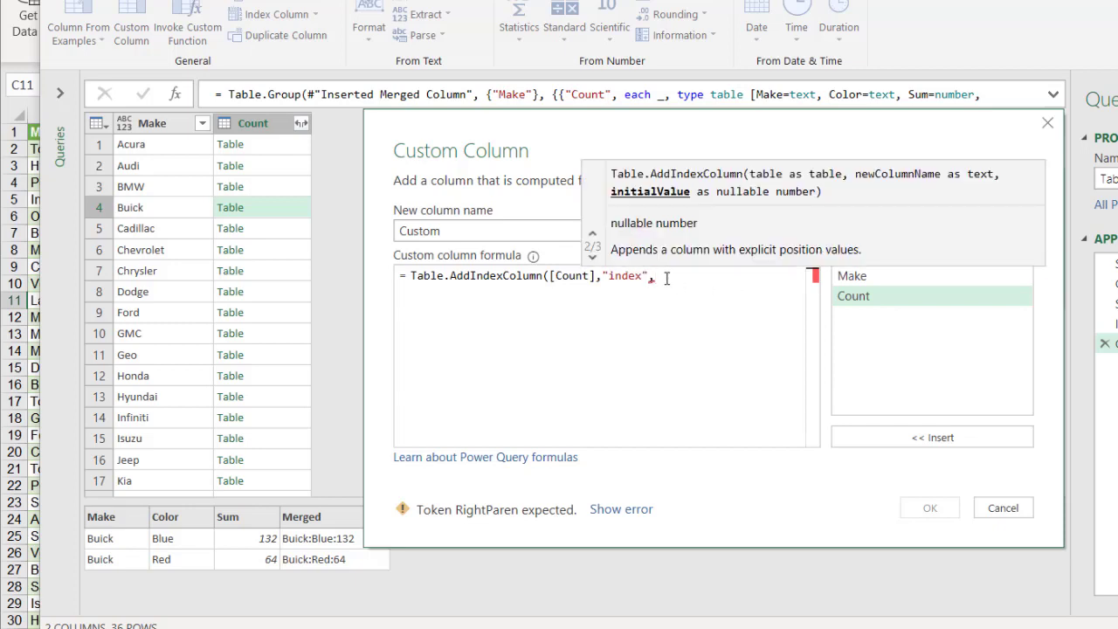
pyautogui.write('1,1')
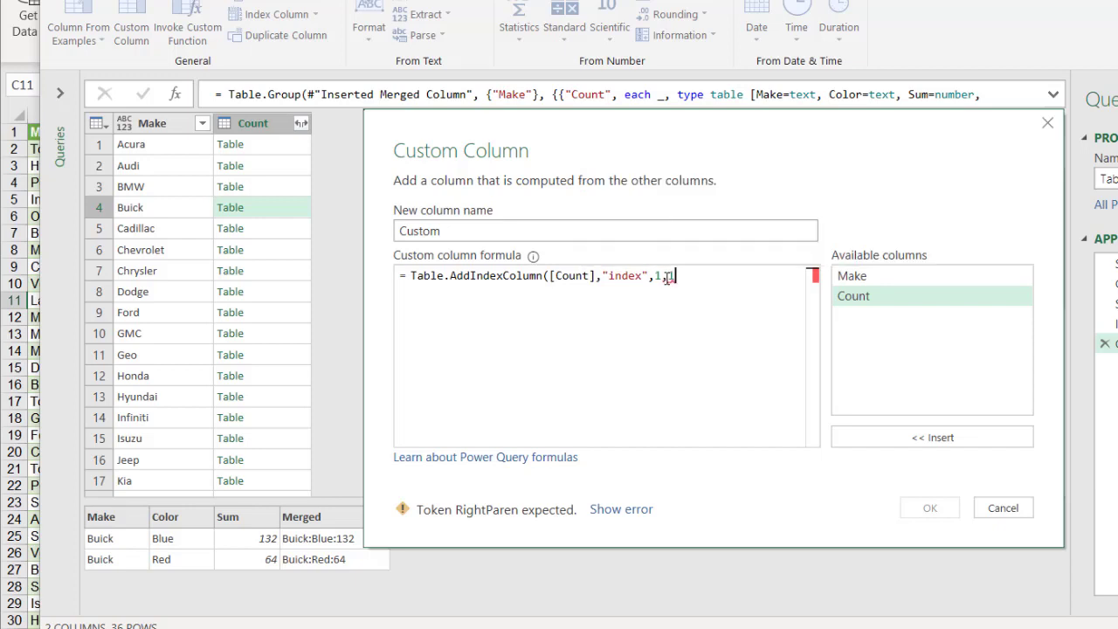
pyautogui.write(')')
pyautogui.click(929, 507)
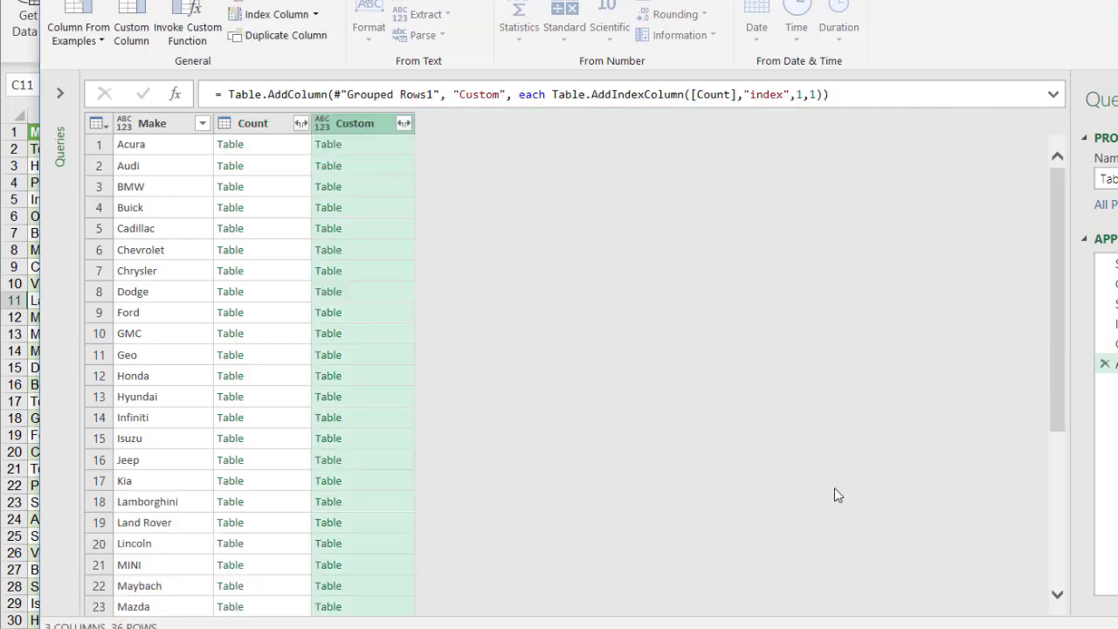
# - Examine the index values in the Custom column's nested tables for Acura, Audi, BMW and Buick
pyautogui.click(373, 142)
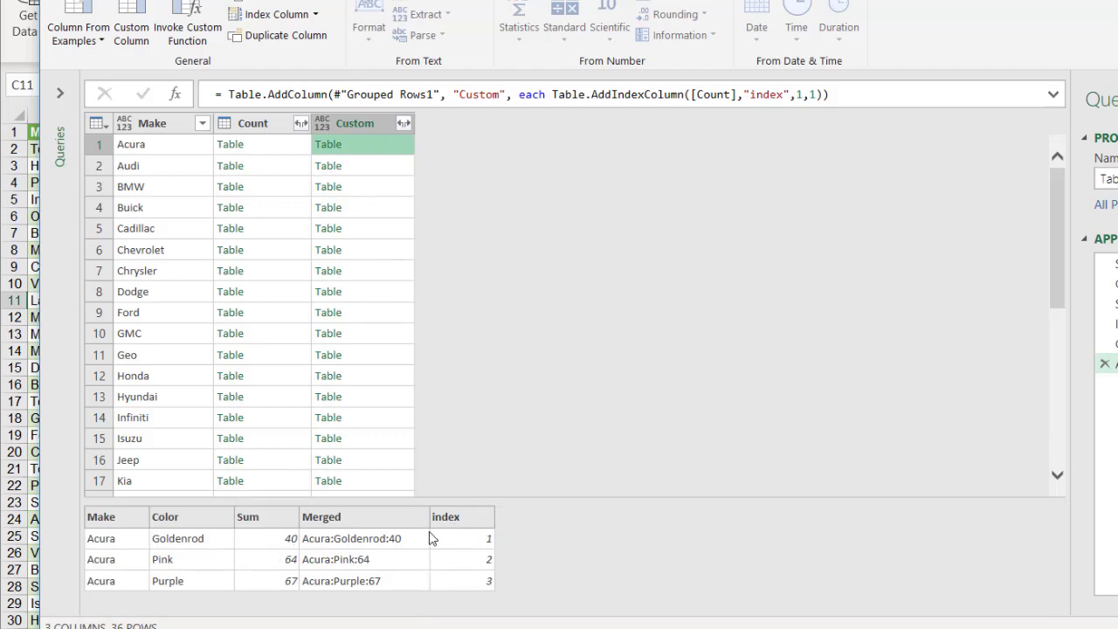
pyautogui.click(393, 166)
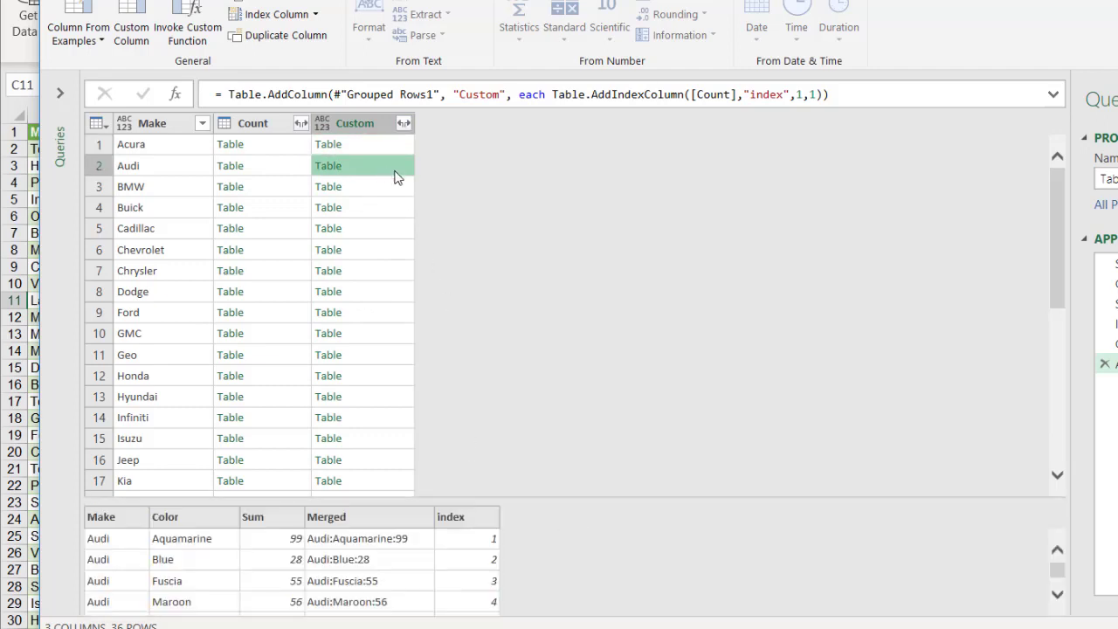
pyautogui.click(1058, 595)
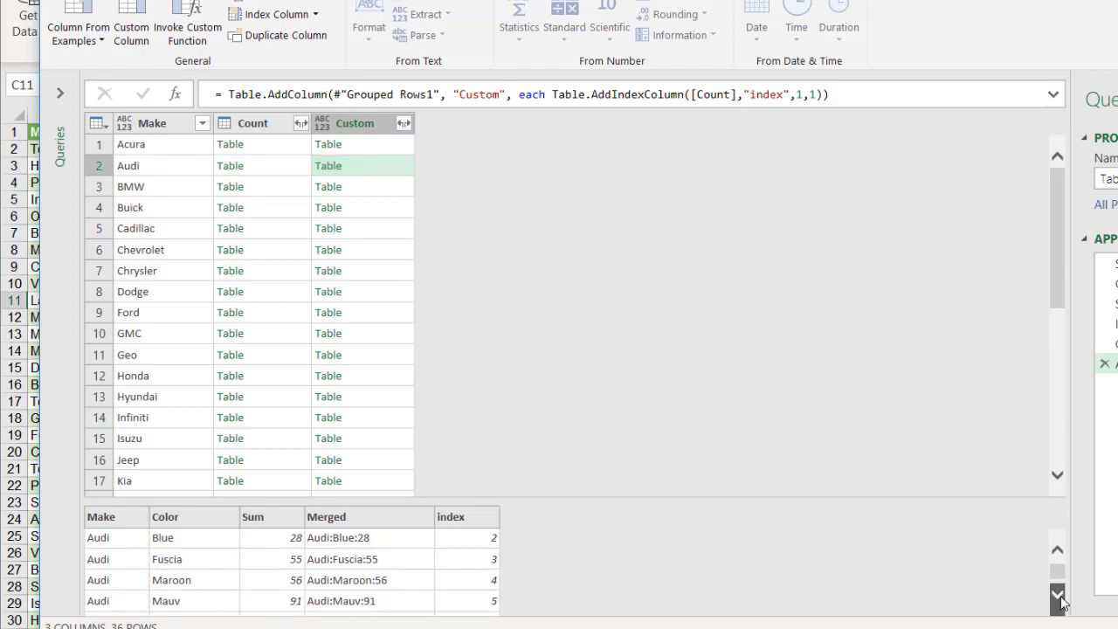
pyautogui.click(1058, 597)
pyautogui.click(1057, 597)
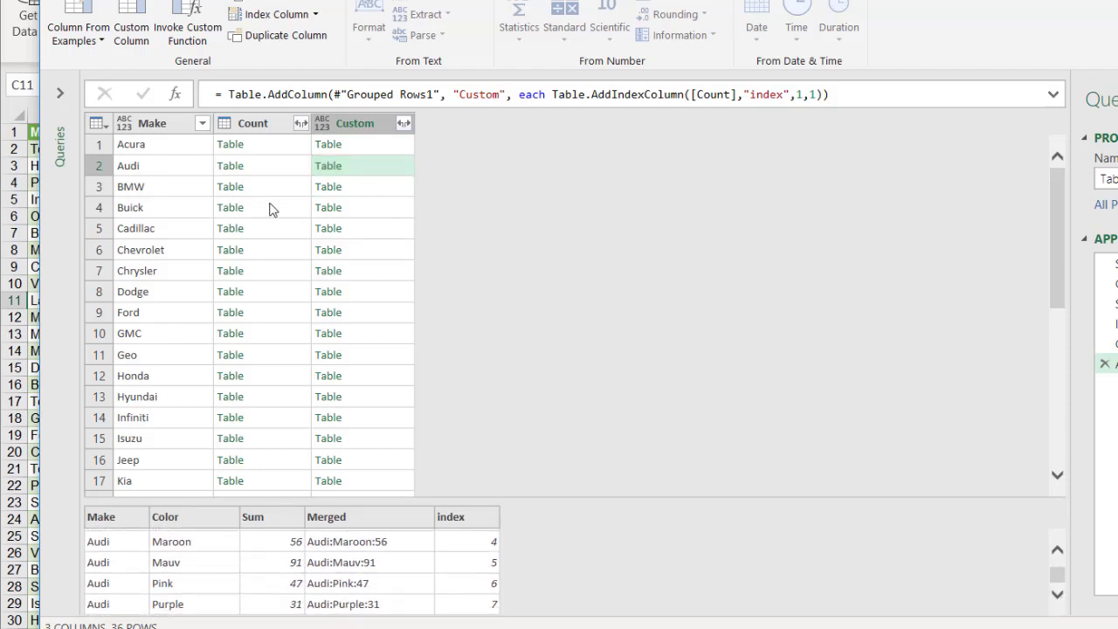
pyautogui.click(388, 188)
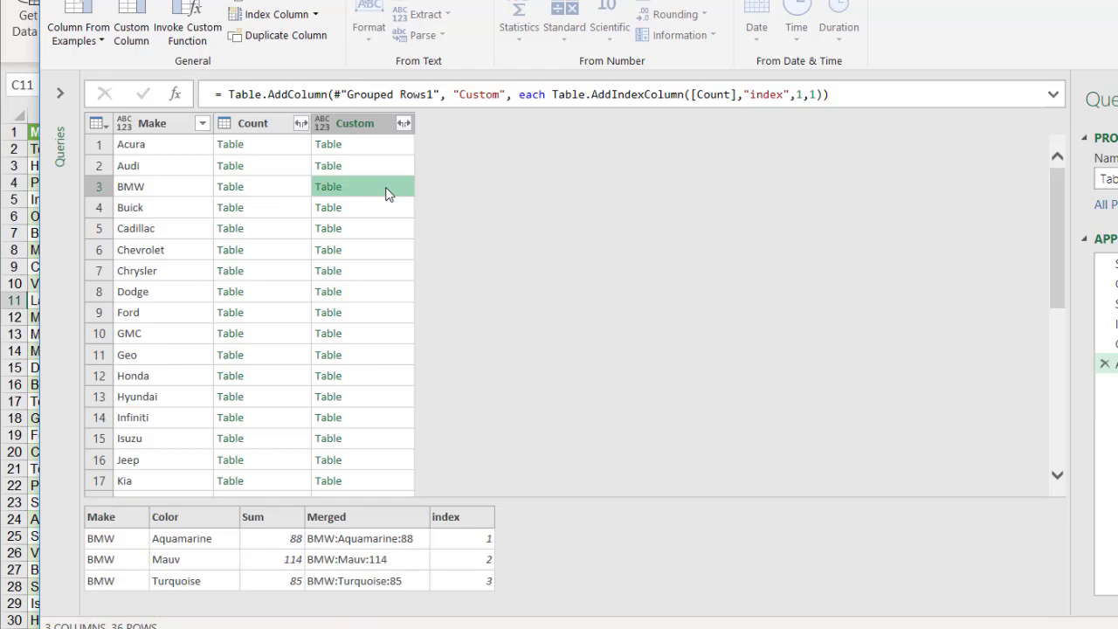
pyautogui.click(387, 210)
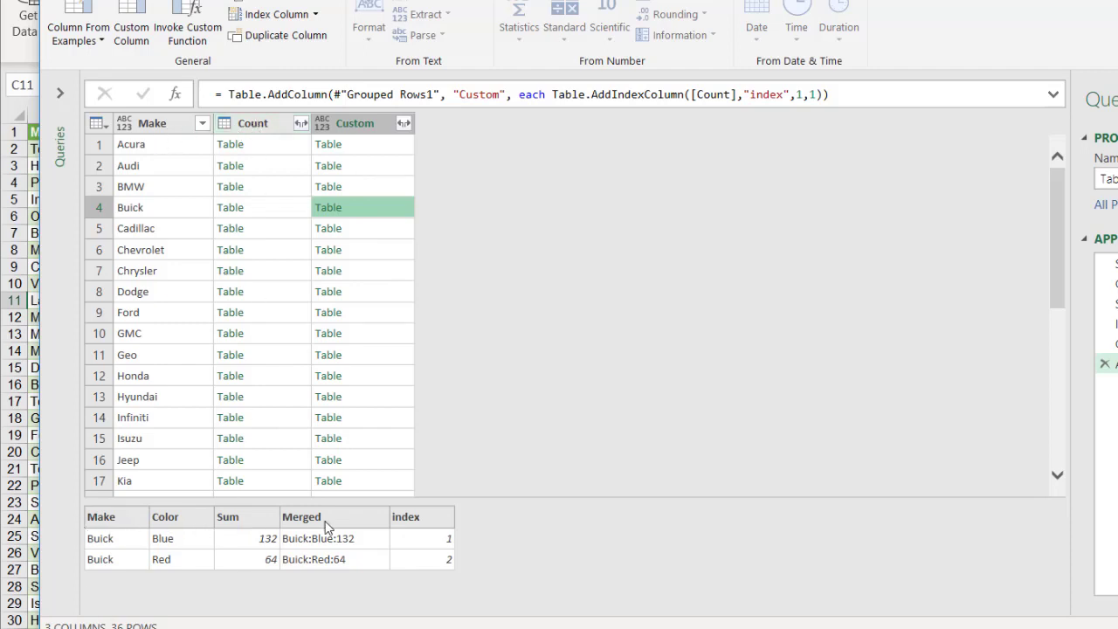
# - Remove all columns from the query except Custom
pyautogui.rightClick(366, 126)
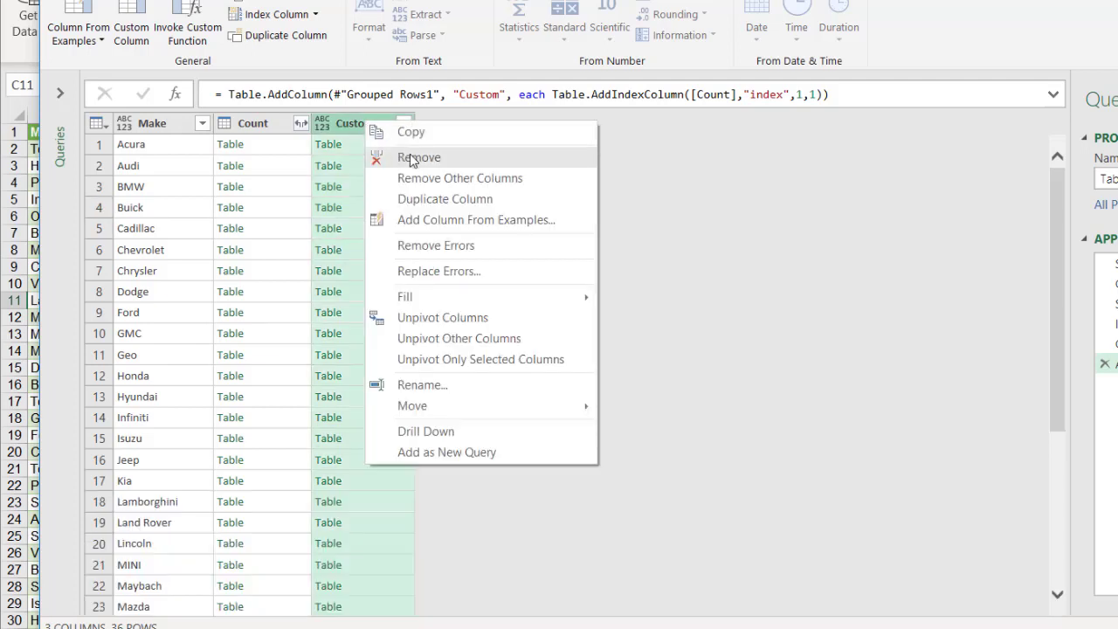
pyautogui.click(434, 179)
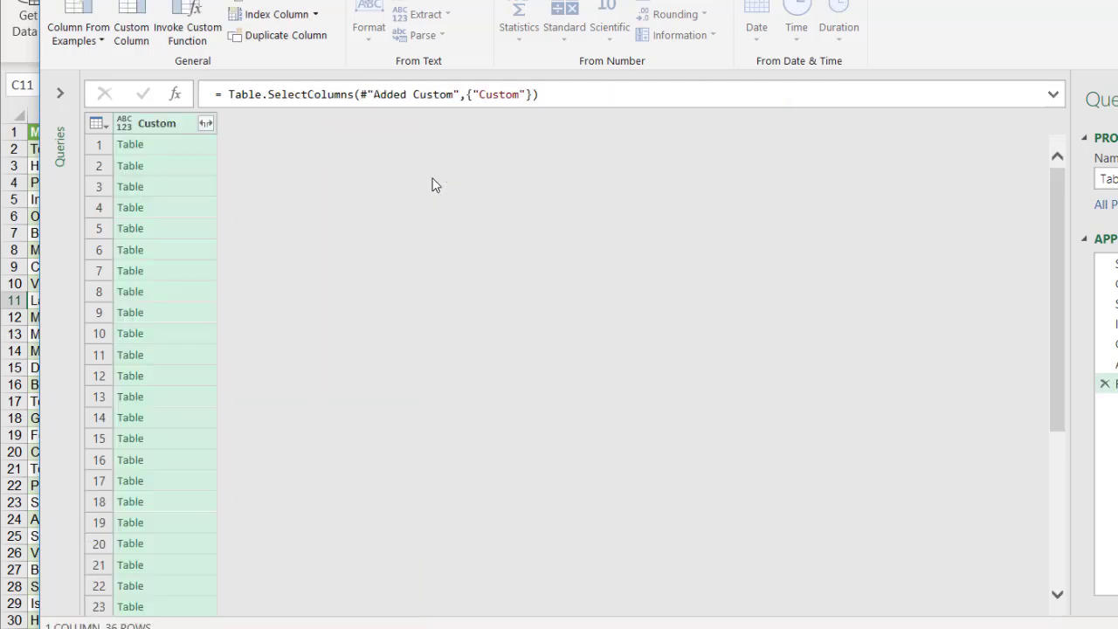
# - Expand the Custom column into Make, Color, Sum, Merged and index without using the original column name as prefix
pyautogui.click(206, 123)
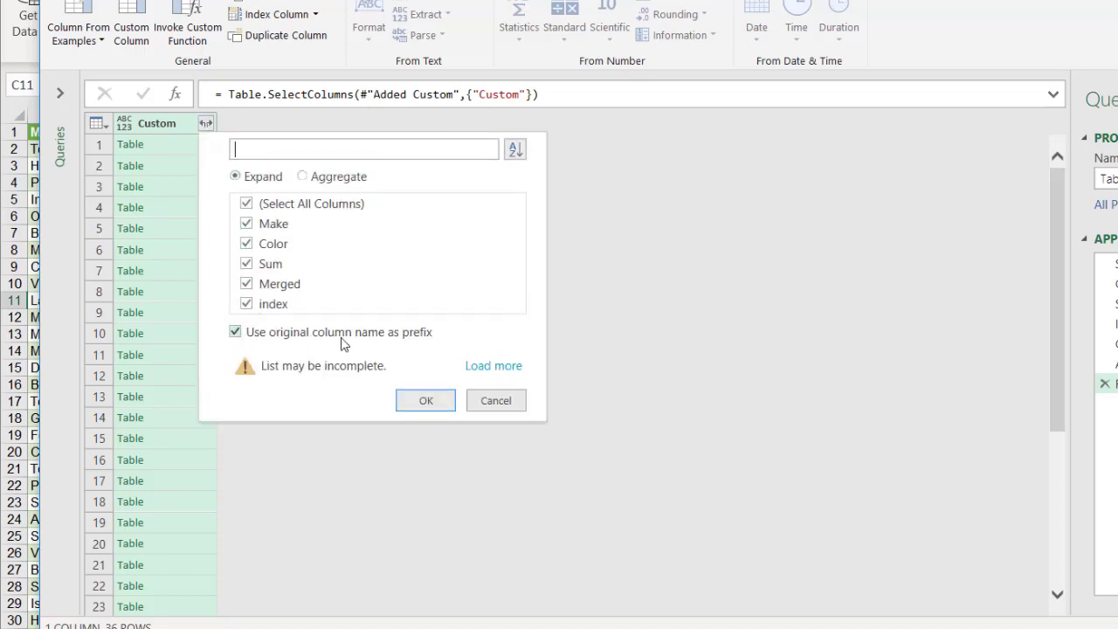
pyautogui.click(235, 333)
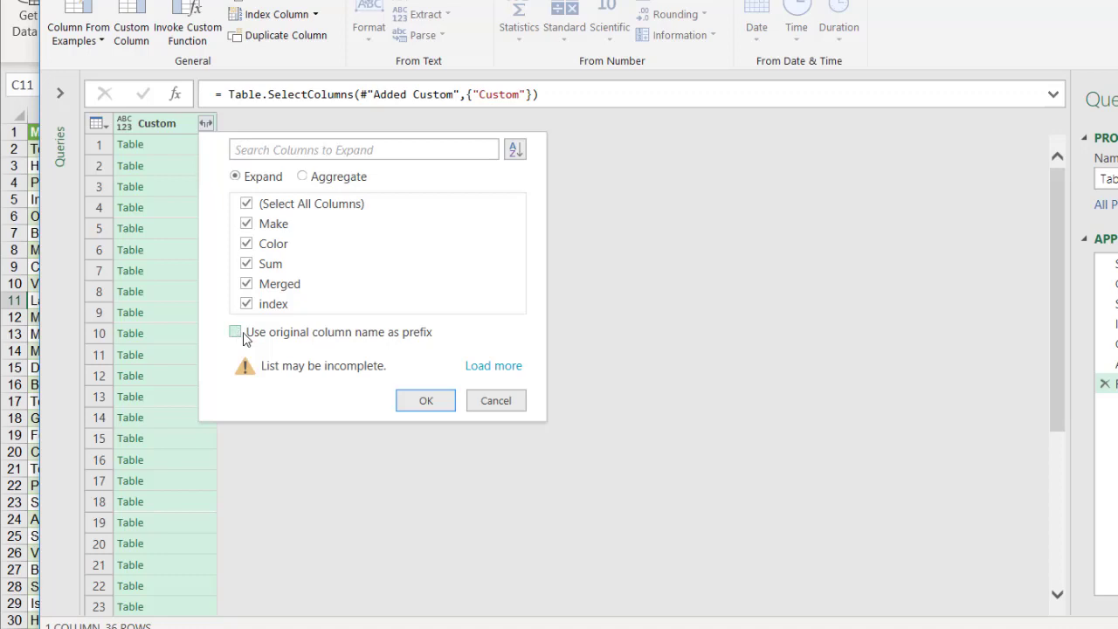
pyautogui.click(425, 399)
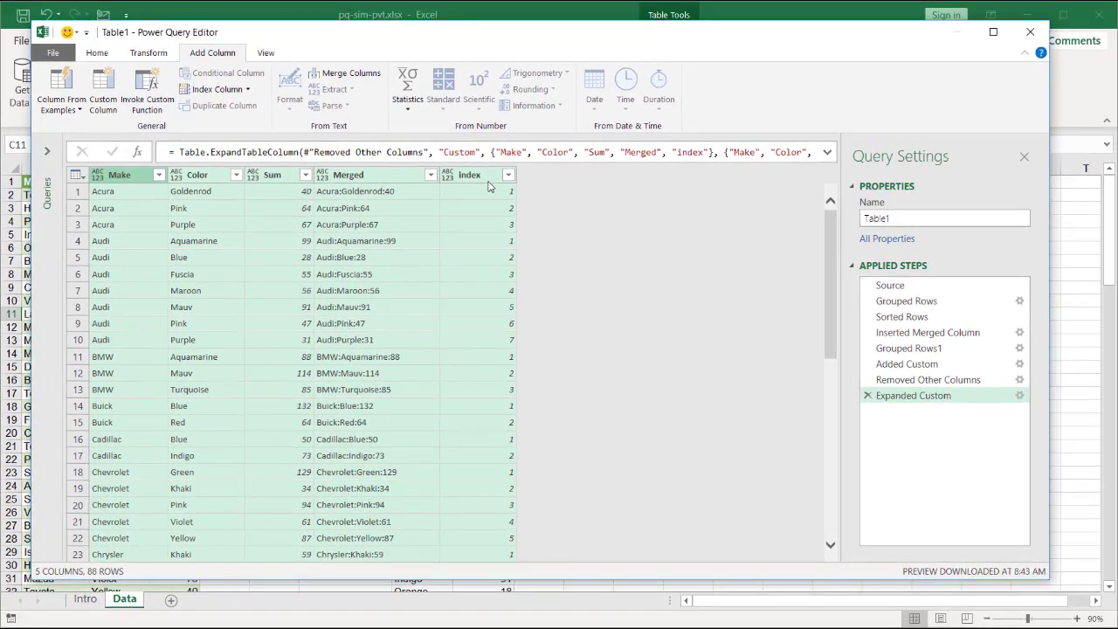
# - Add a conditional column named Custom that outputs the Make column when index equals 1 and null otherwise
pyautogui.click(489, 179)
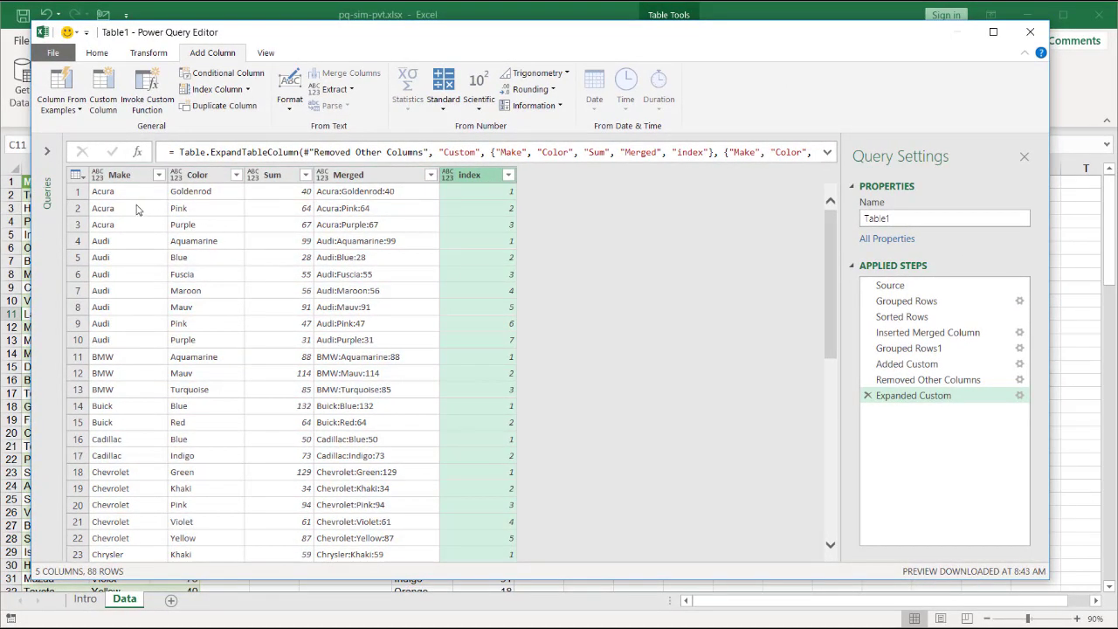
pyautogui.click(227, 73)
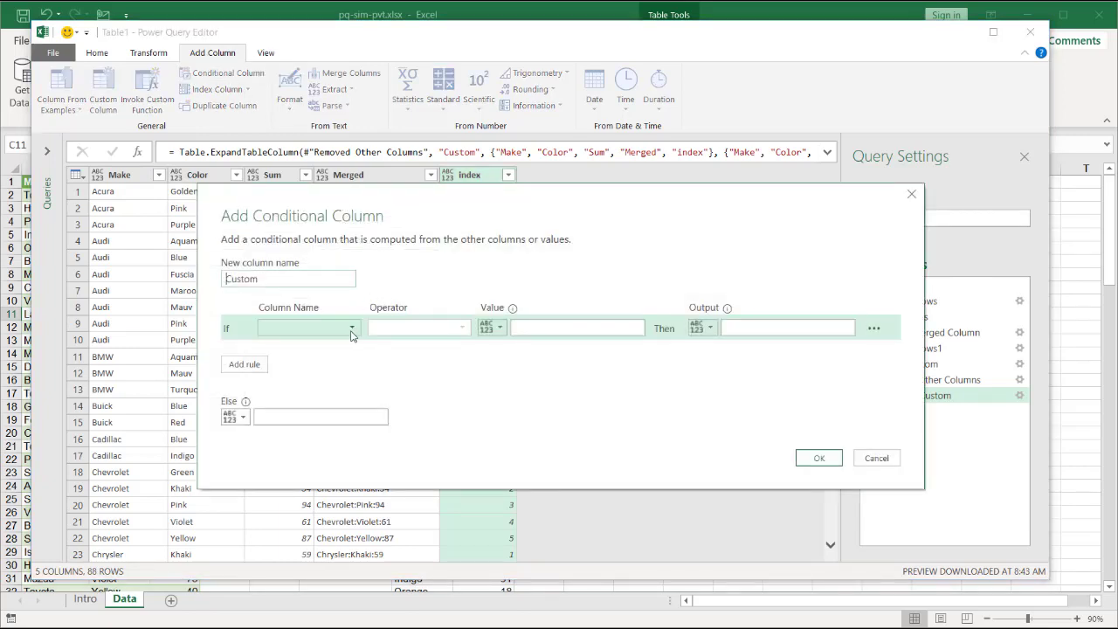
pyautogui.click(353, 327)
pyautogui.click(289, 407)
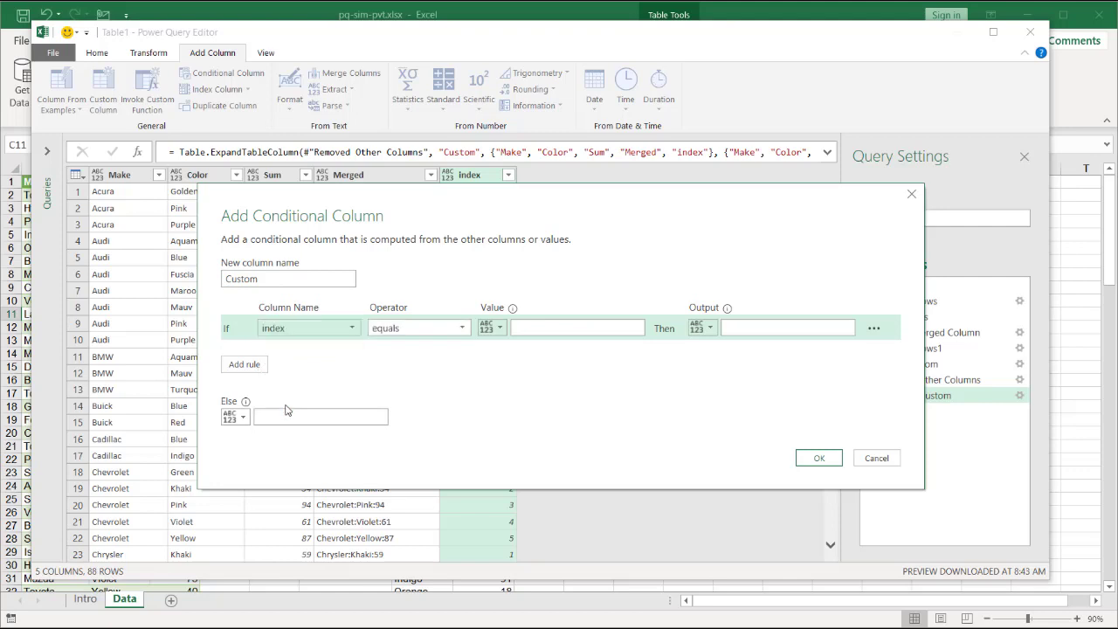
pyautogui.click(562, 331)
pyautogui.write('1')
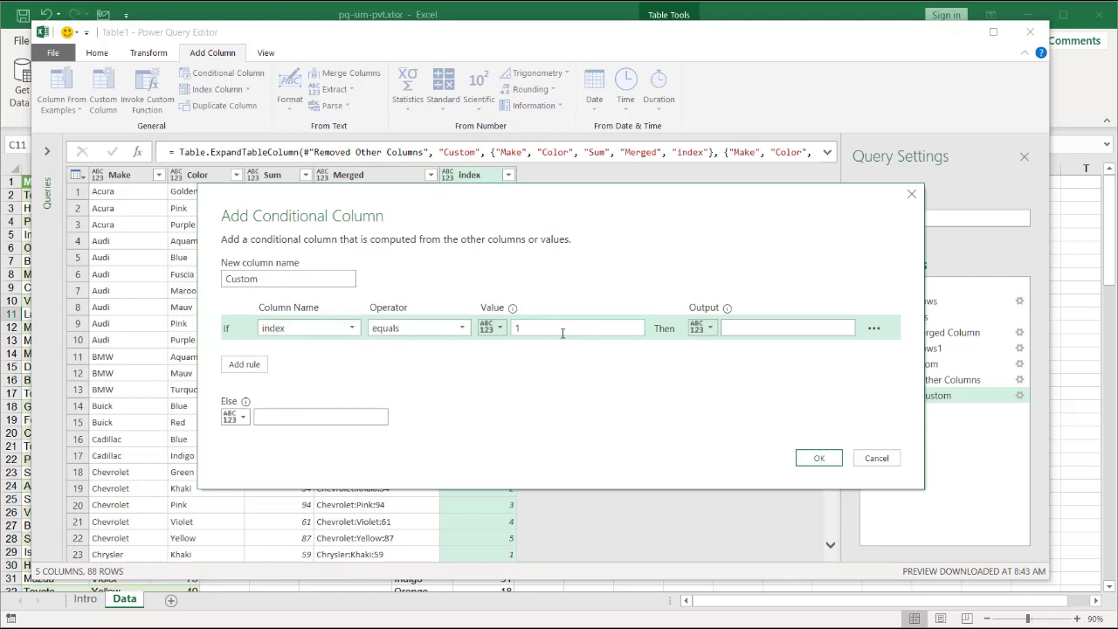
pyautogui.click(710, 328)
pyautogui.click(738, 367)
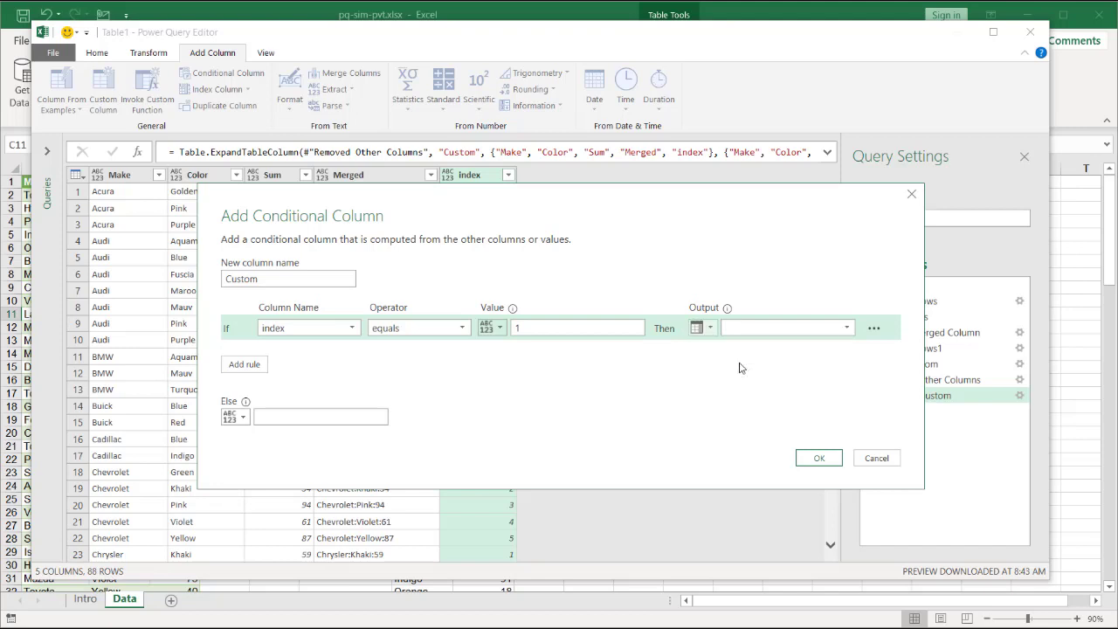
pyautogui.click(829, 324)
pyautogui.click(828, 346)
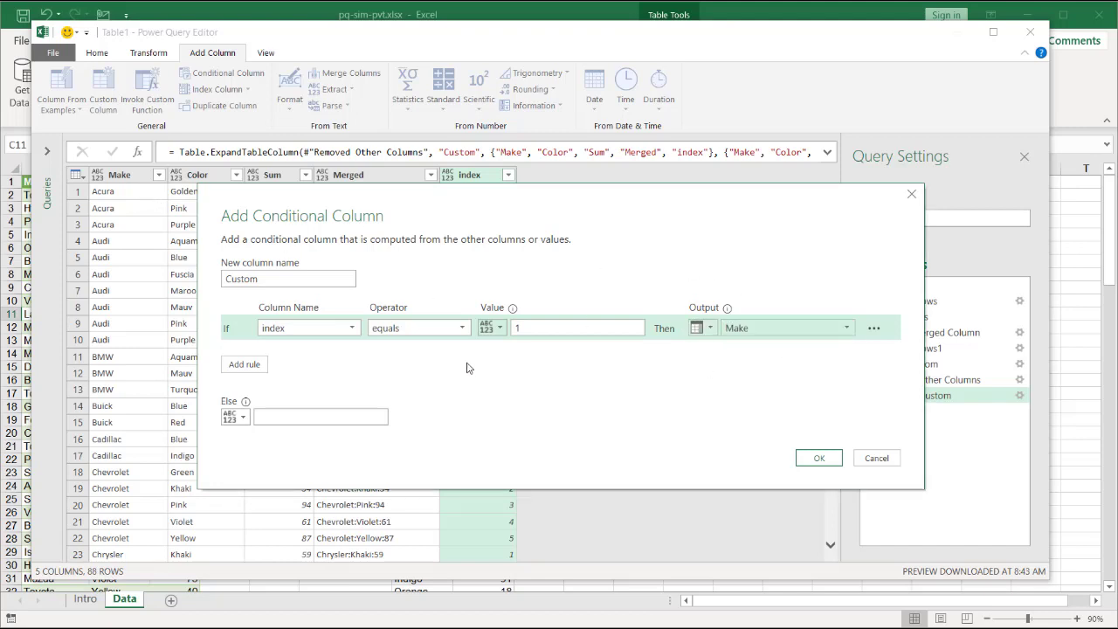
pyautogui.click(313, 416)
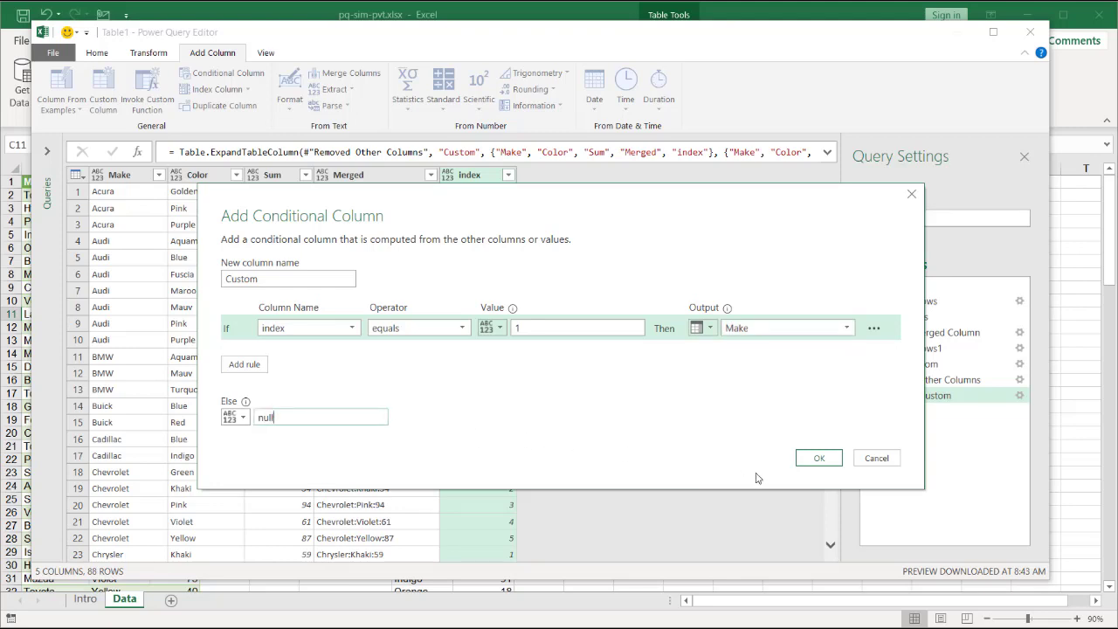
pyautogui.write('null')
pyautogui.click(817, 459)
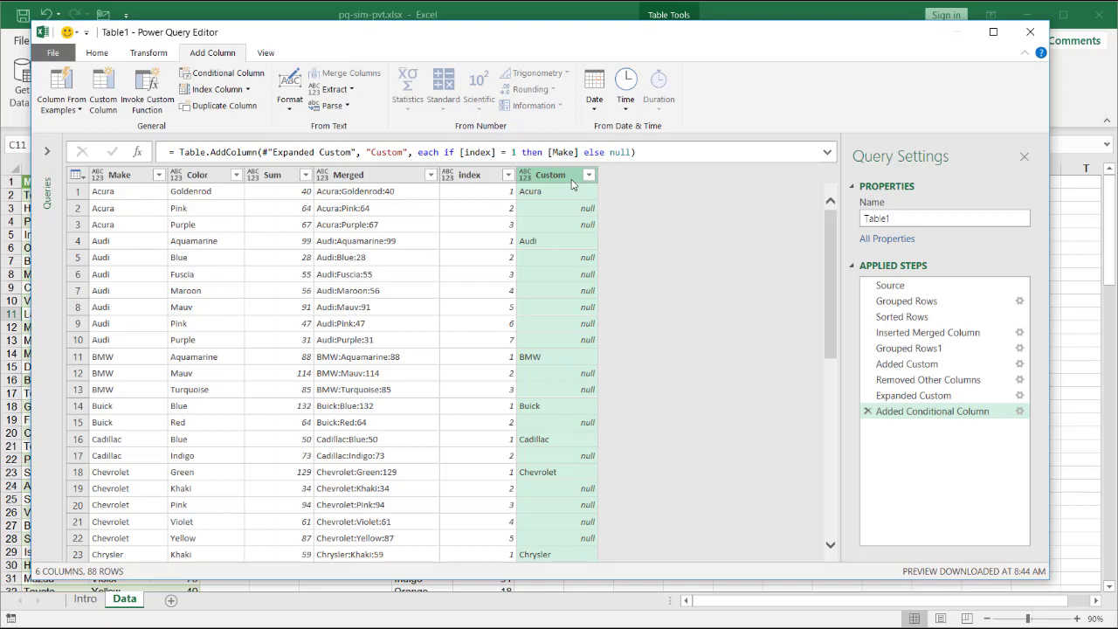
# - Remove all columns from the query except Custom and Merged
pyautogui.press('ctrl')
pyautogui.keyDown('ctrl'); pyautogui.click(379, 178); pyautogui.keyUp('ctrl')
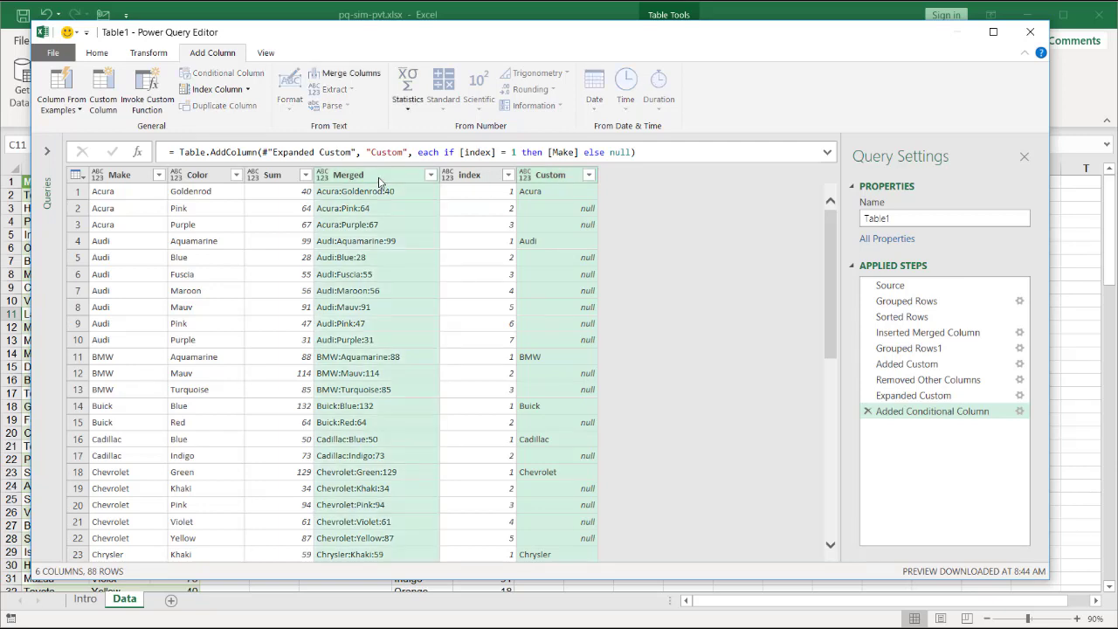
pyautogui.rightClick(379, 179)
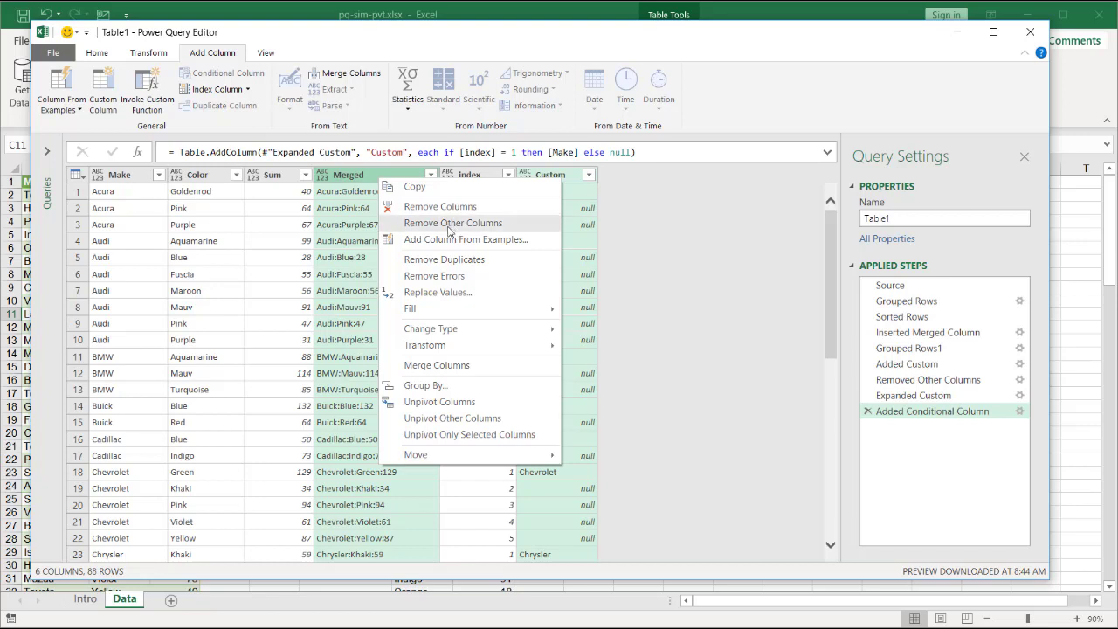
pyautogui.click(450, 225)
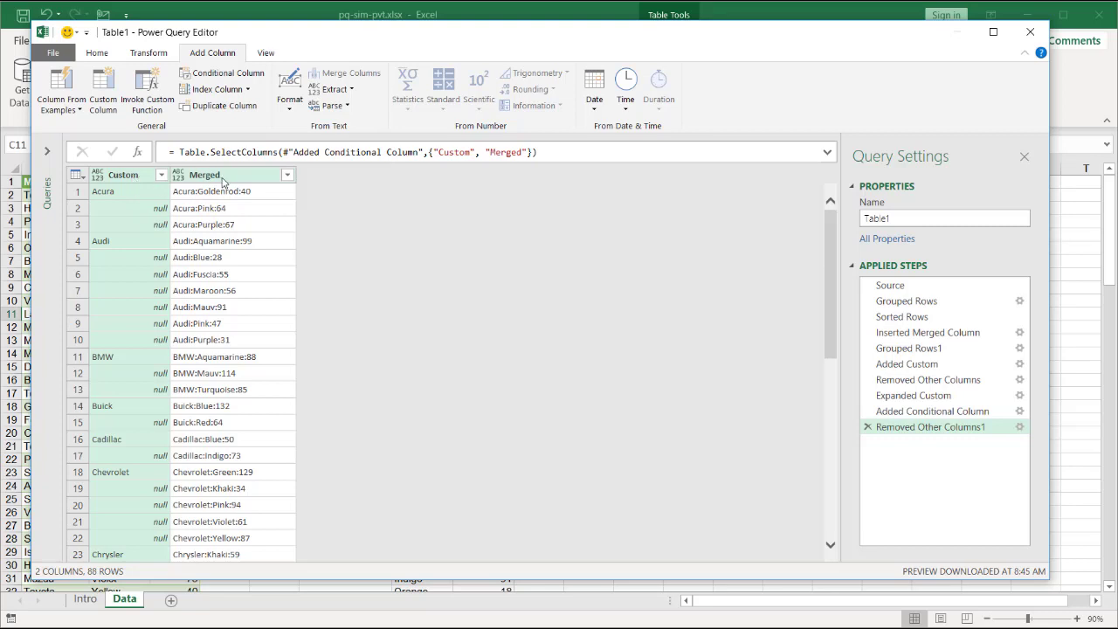
# - Split the Merged column at each occurrence of the colon delimiter and remove the Merged.1 column
pyautogui.click(212, 178)
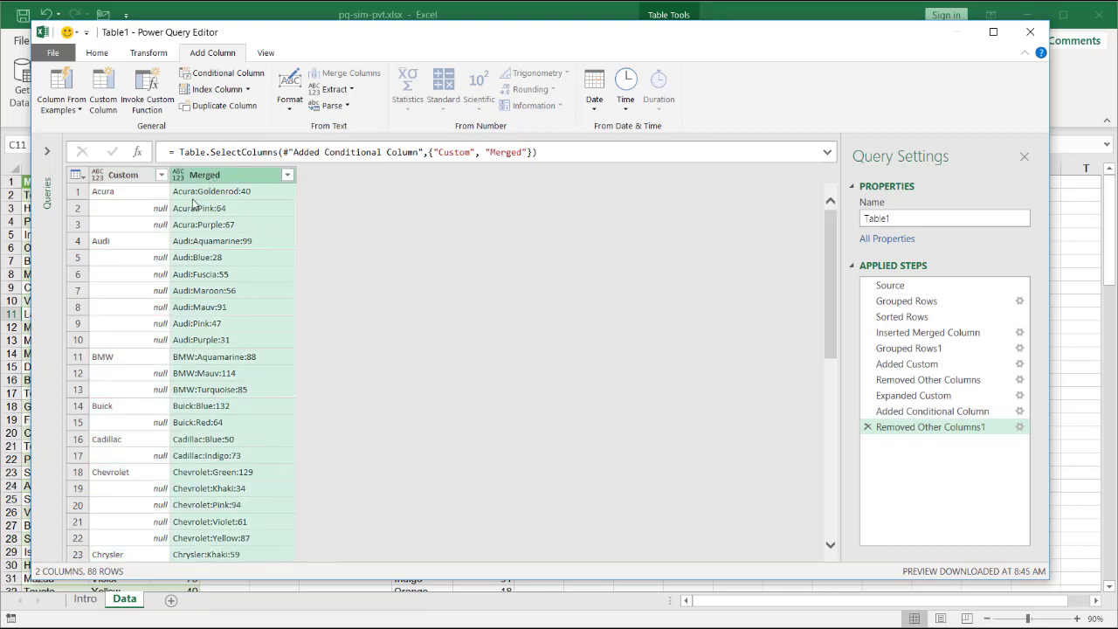
pyautogui.rightClick(226, 179)
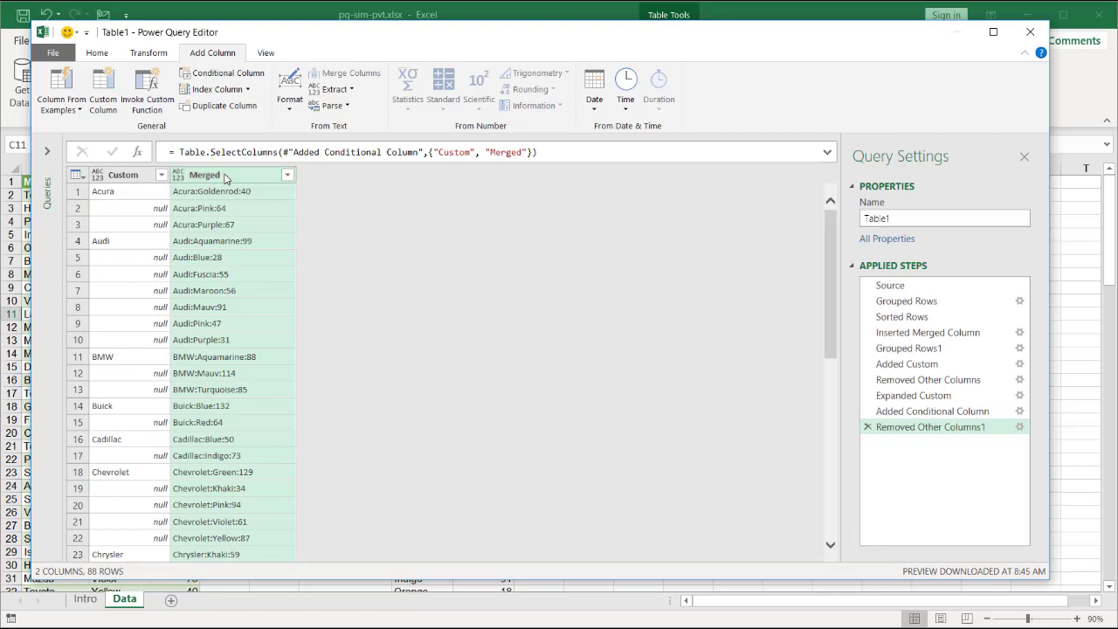
pyautogui.moveTo(296, 381)
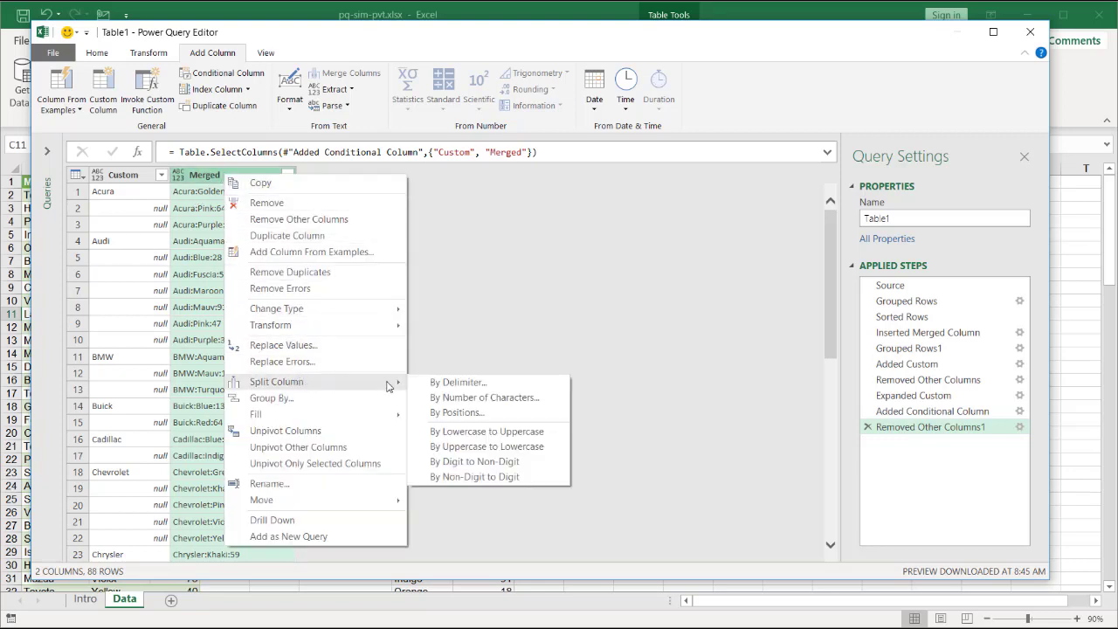
pyautogui.click(440, 384)
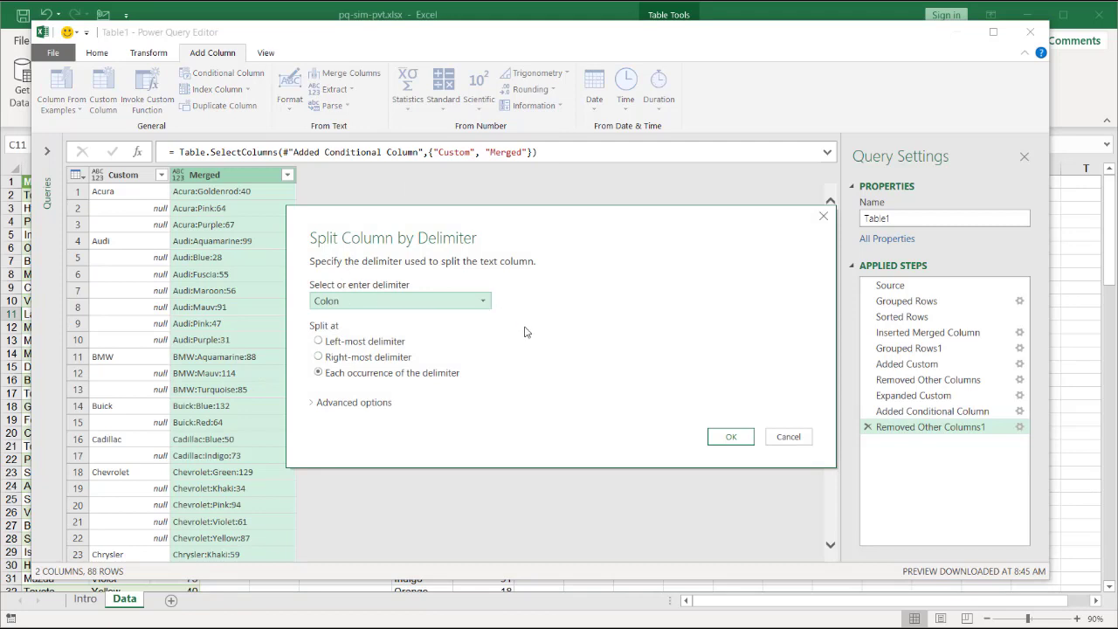
pyautogui.click(729, 436)
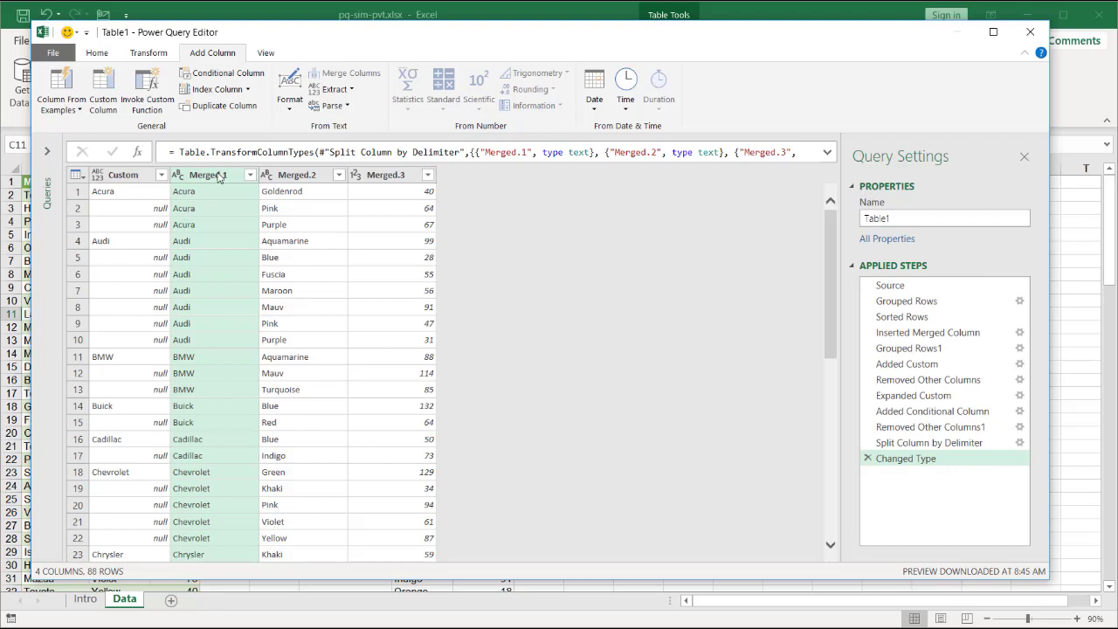
pyautogui.rightClick(218, 176)
pyautogui.click(248, 201)
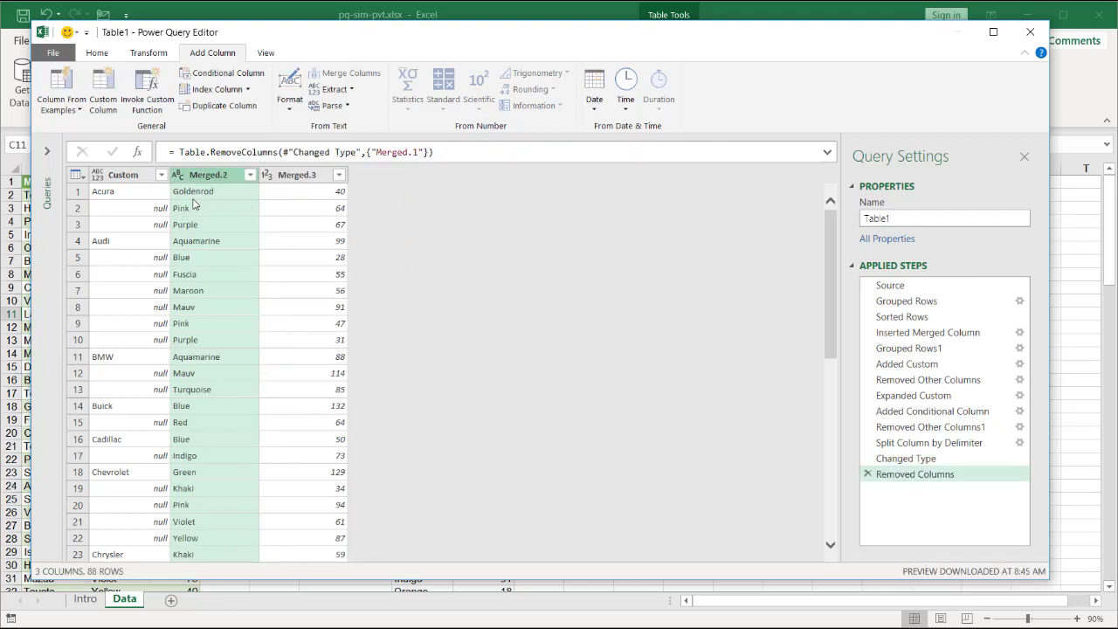
# - Rename the Custom, Merged.2 and Merged.3 columns to Make, Model and Qty
pyautogui.doubleClick(126, 177)
pyautogui.write('Mak')
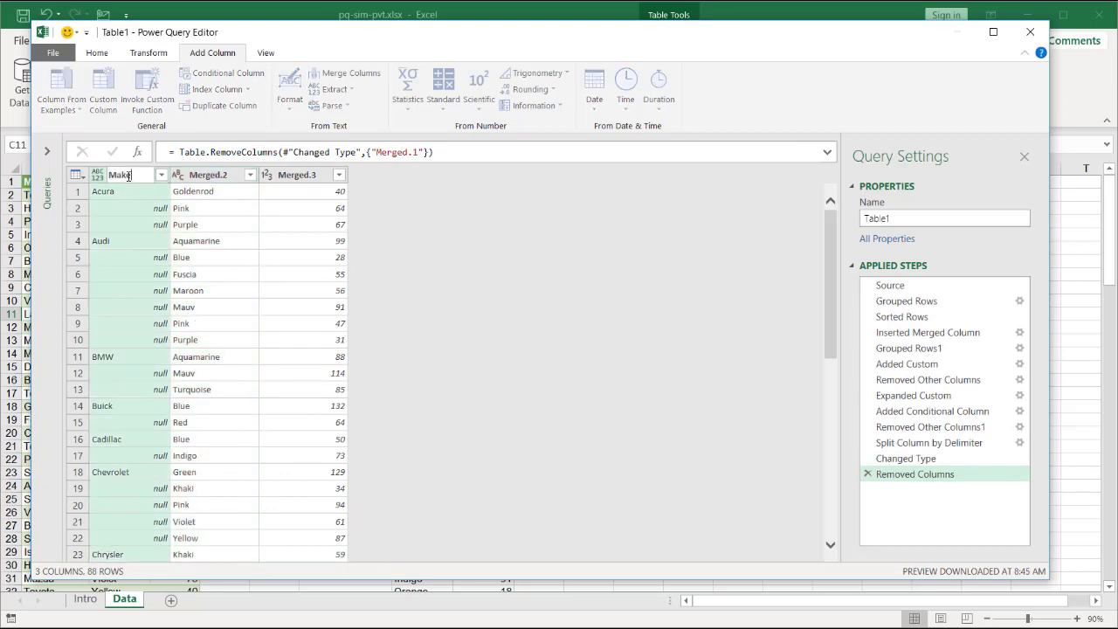
pyautogui.write('e')
pyautogui.press('Return')
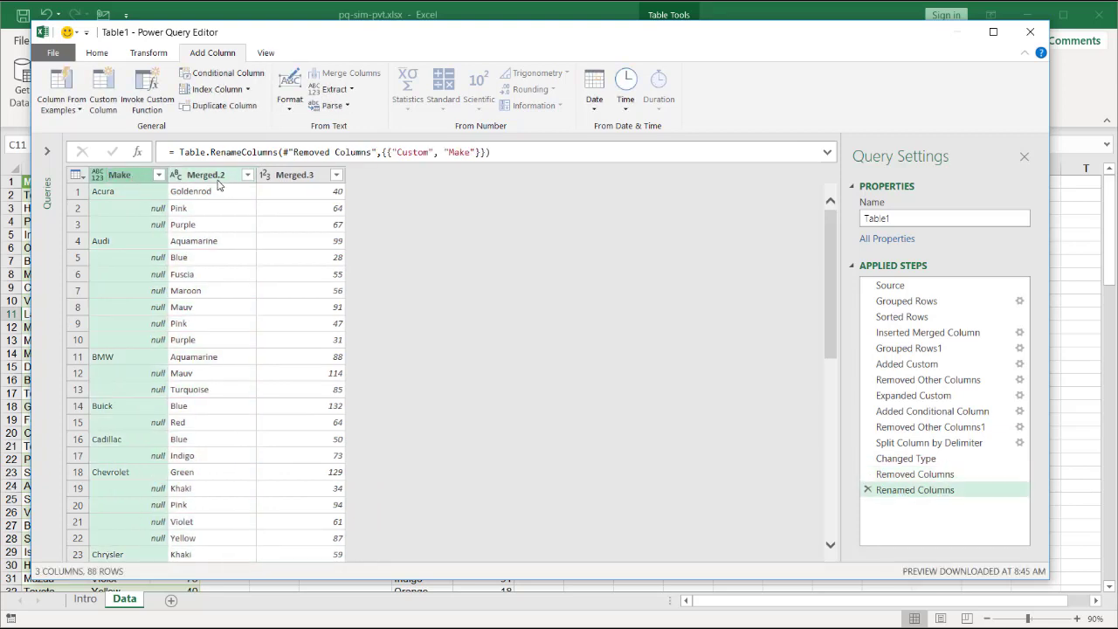
pyautogui.doubleClick(218, 177)
pyautogui.write('Mod')
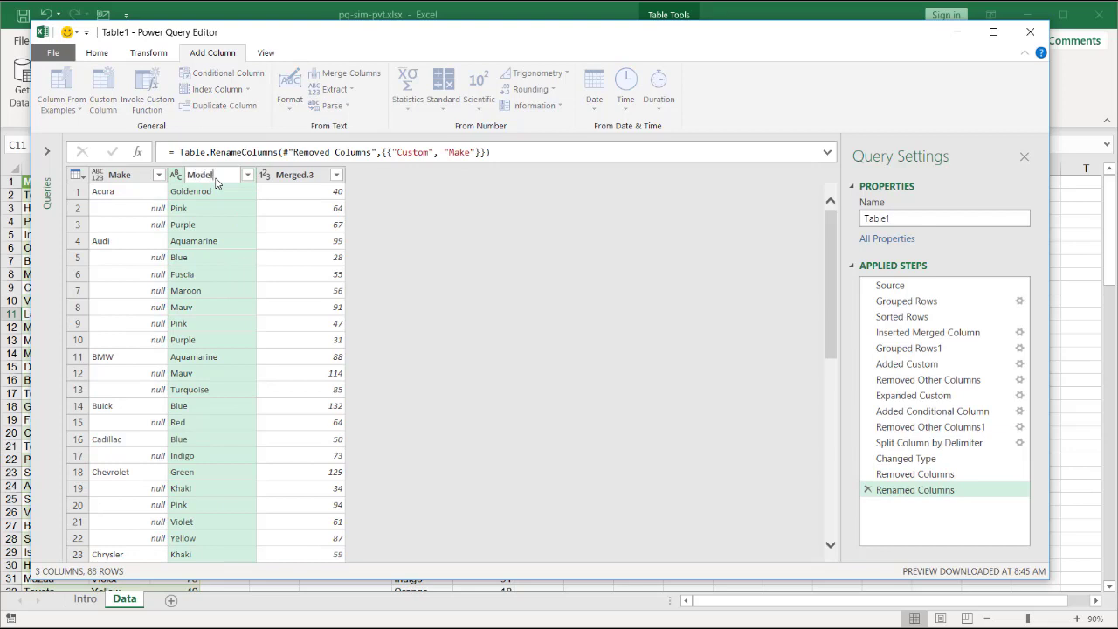
pyautogui.write('el')
pyautogui.click(266, 177)
pyautogui.doubleClick(278, 178)
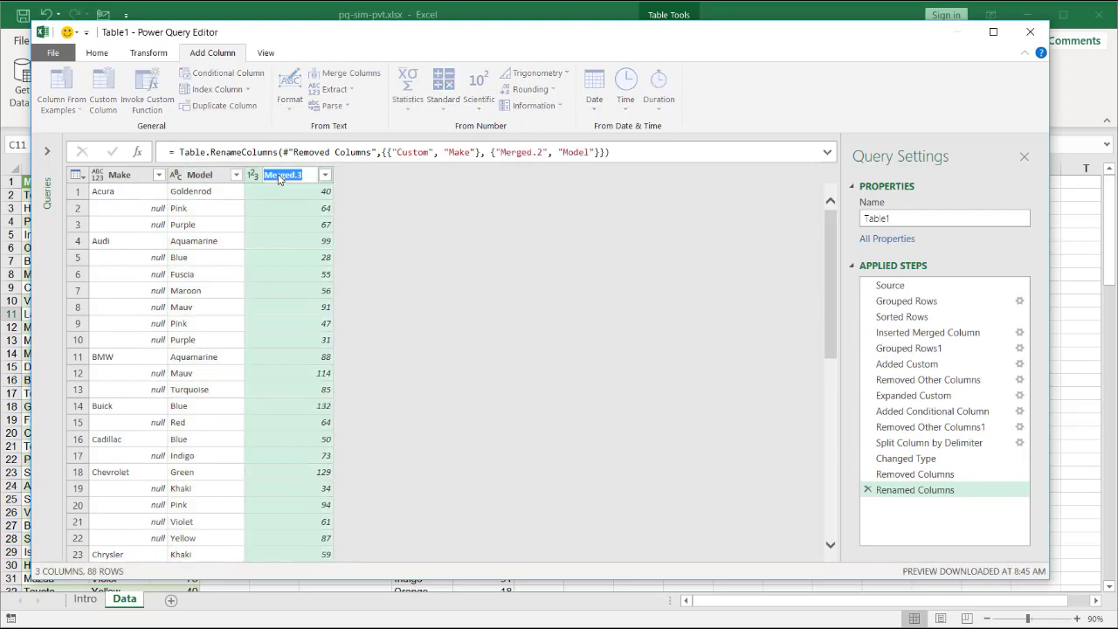
pyautogui.write('Qty')
pyautogui.press('Return')
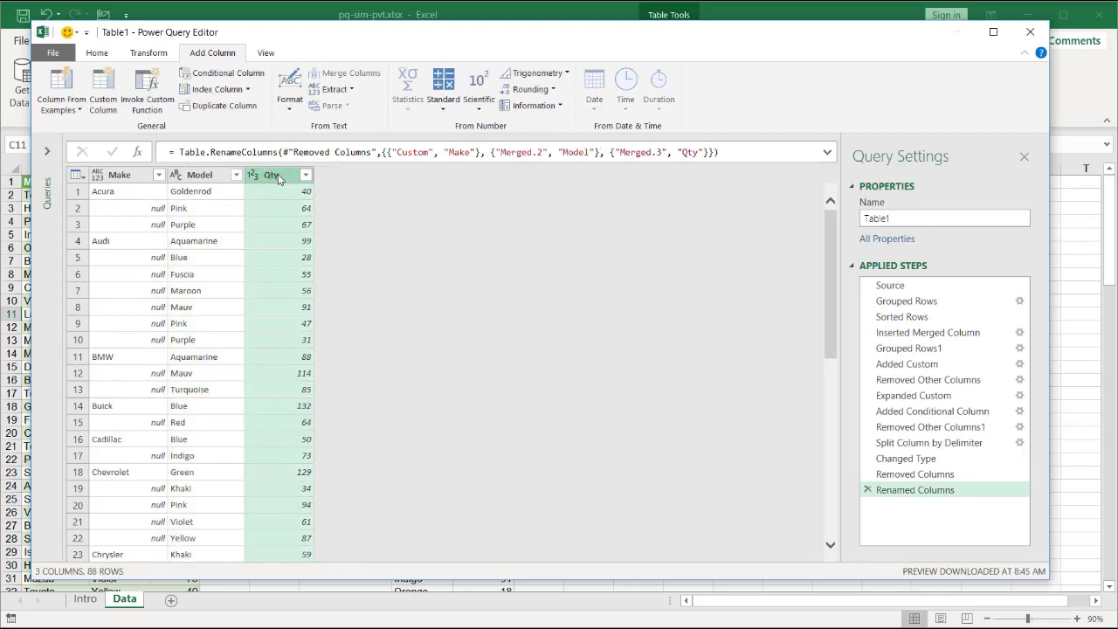
# - Close the query and load it as a table into the existing Data worksheet at cell K1
pyautogui.click(99, 53)
pyautogui.click(52, 110)
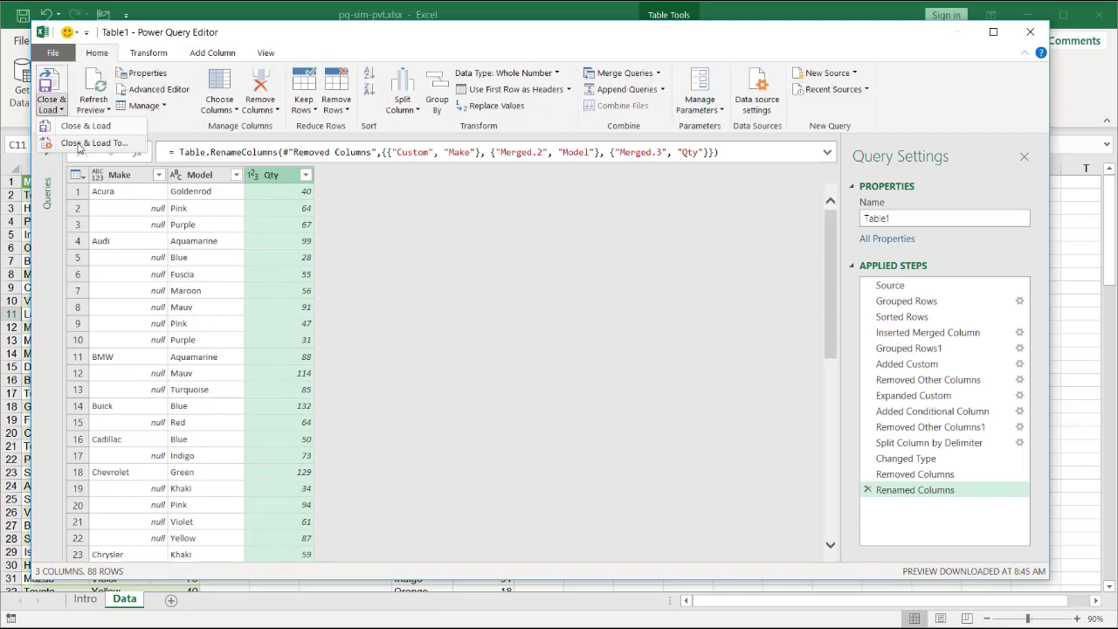
pyautogui.click(86, 125)
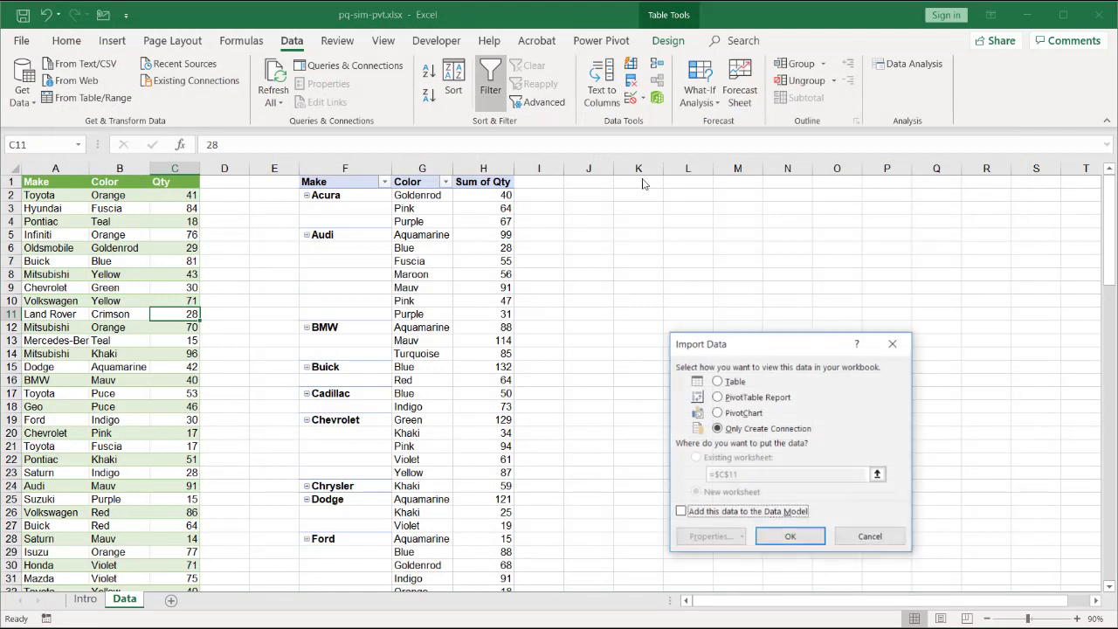
pyautogui.click(717, 381)
pyautogui.click(696, 457)
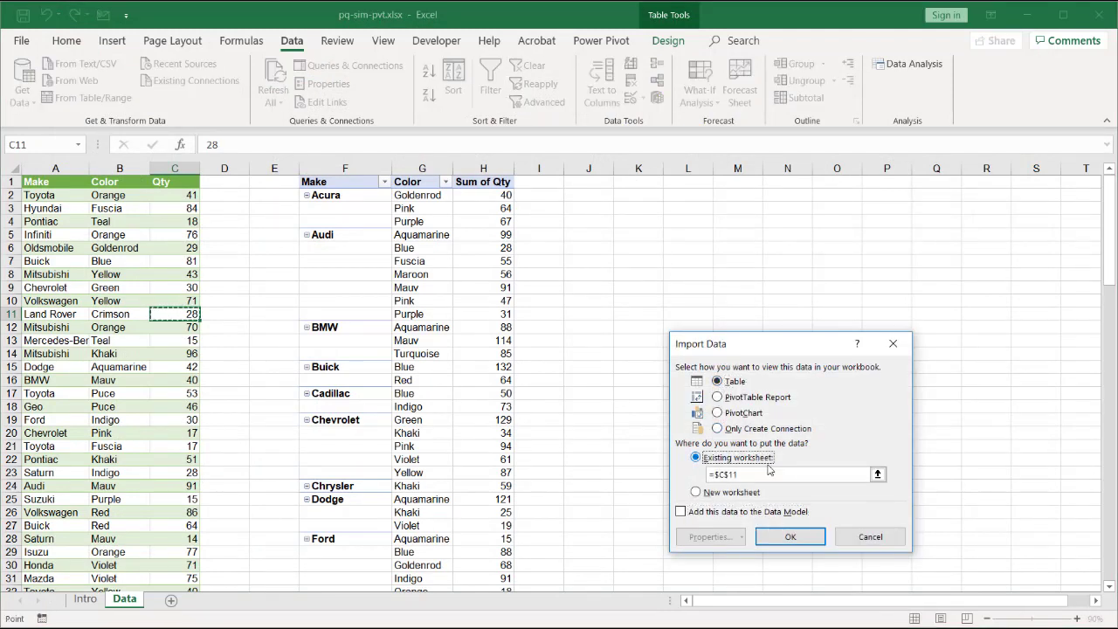
pyautogui.click(878, 475)
pyautogui.click(638, 184)
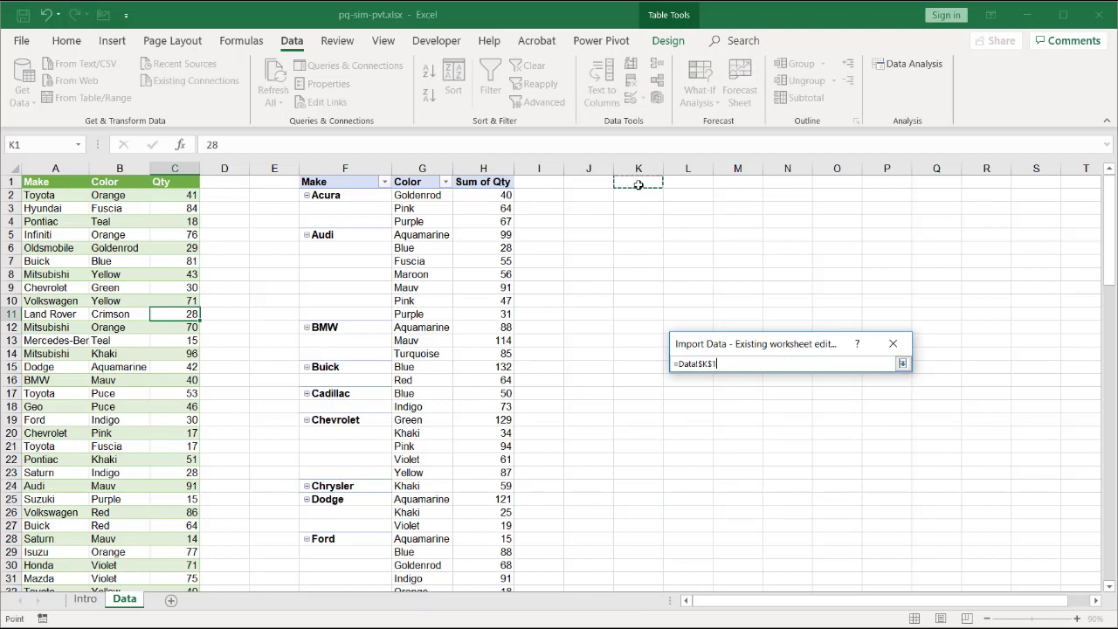
pyautogui.click(902, 364)
pyautogui.click(789, 536)
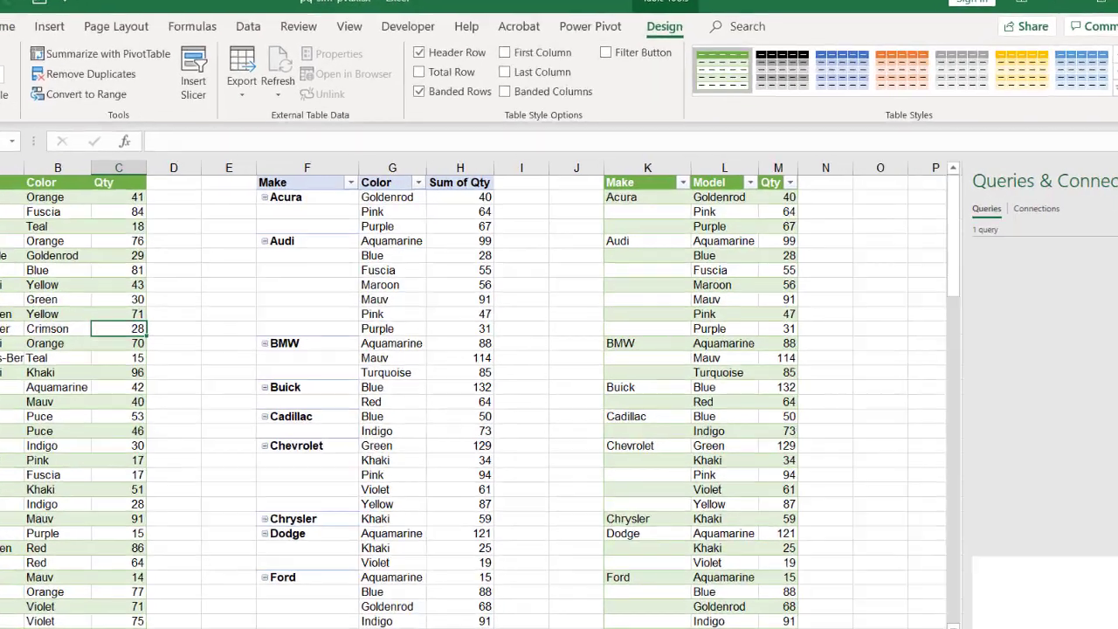
# - Compare the PivotTable's columns with the loaded table's columns and view the PivotTable's Color filter options
pyautogui.click(722, 234)
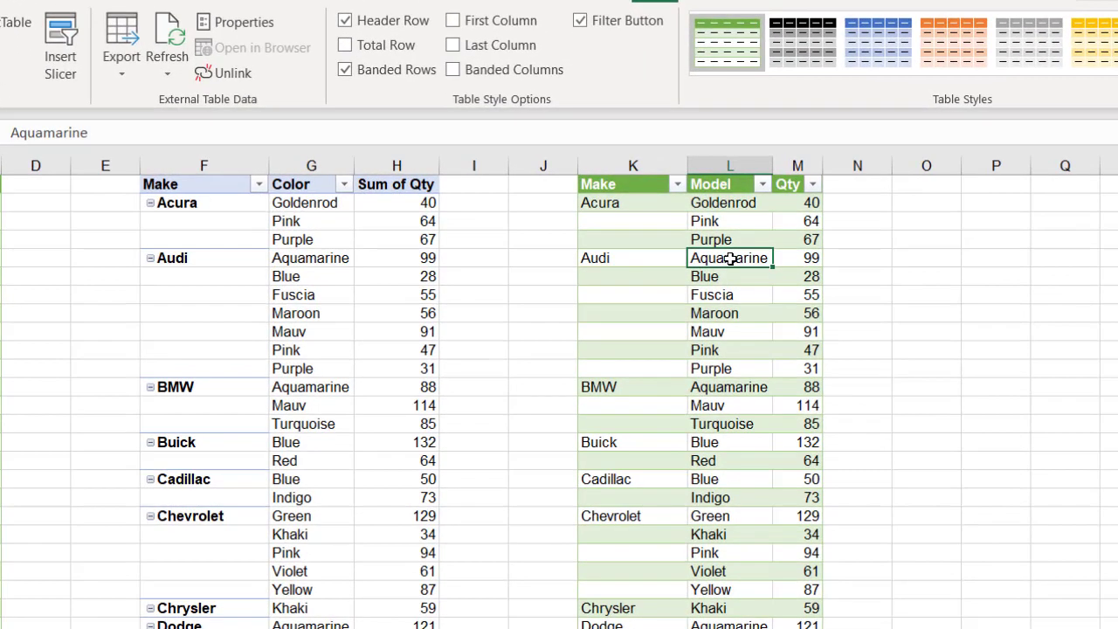
pyautogui.click(207, 164)
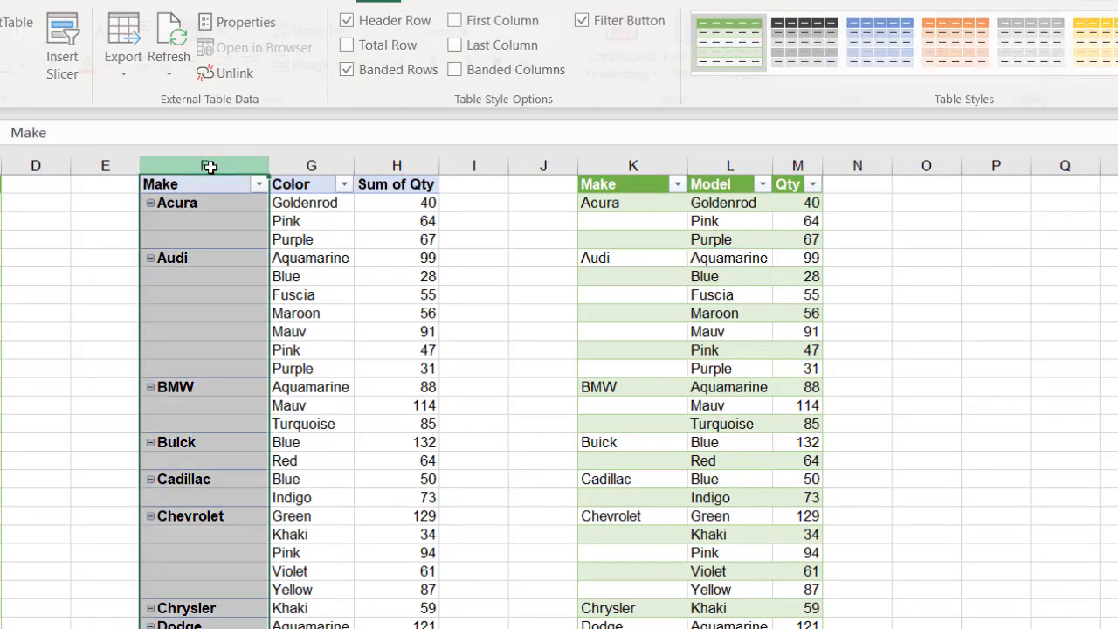
pyautogui.click(286, 158)
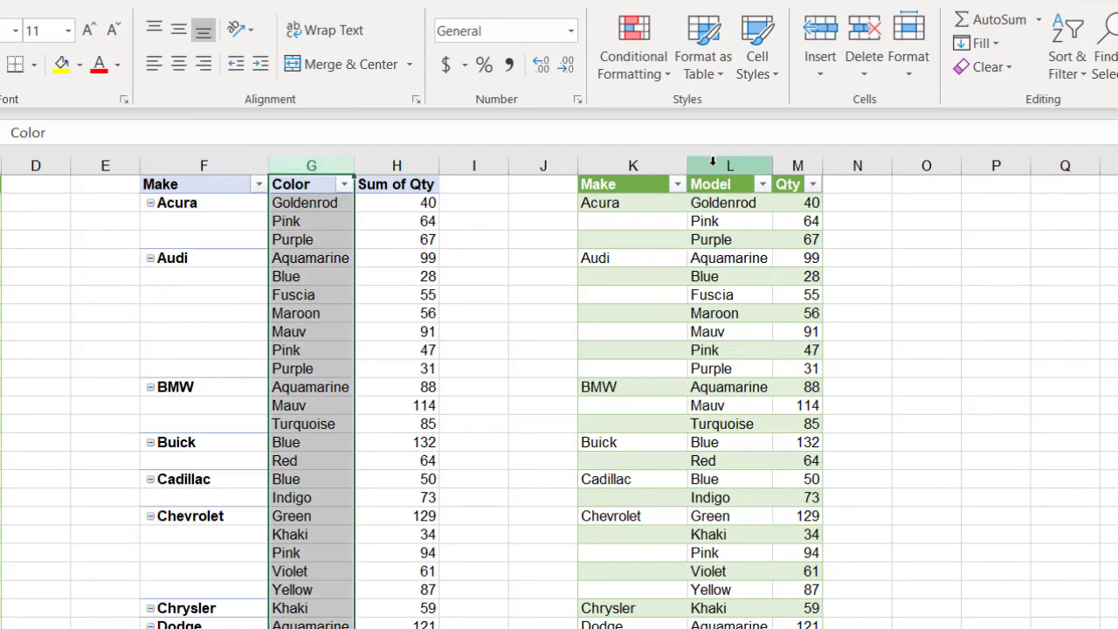
pyautogui.click(797, 177)
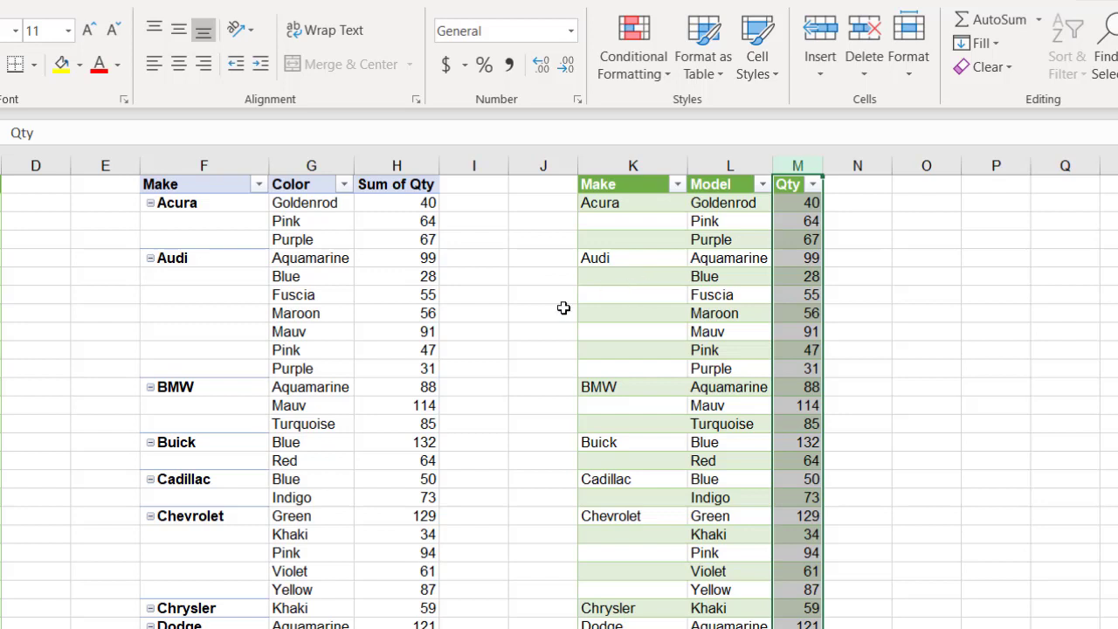
pyautogui.click(310, 331)
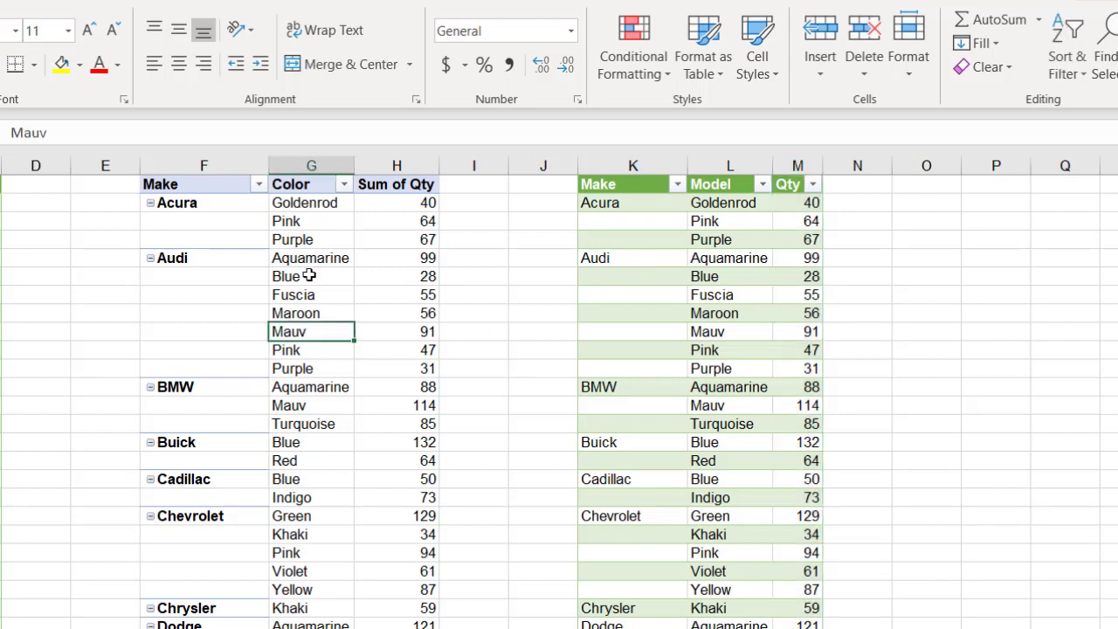
pyautogui.click(343, 185)
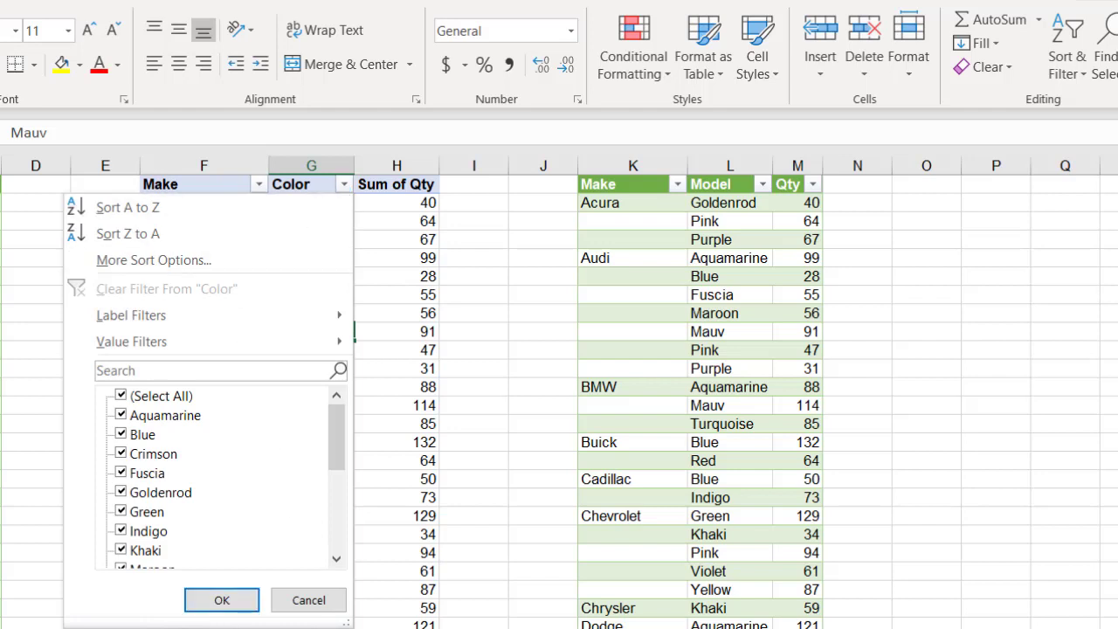
pyautogui.click(324, 602)
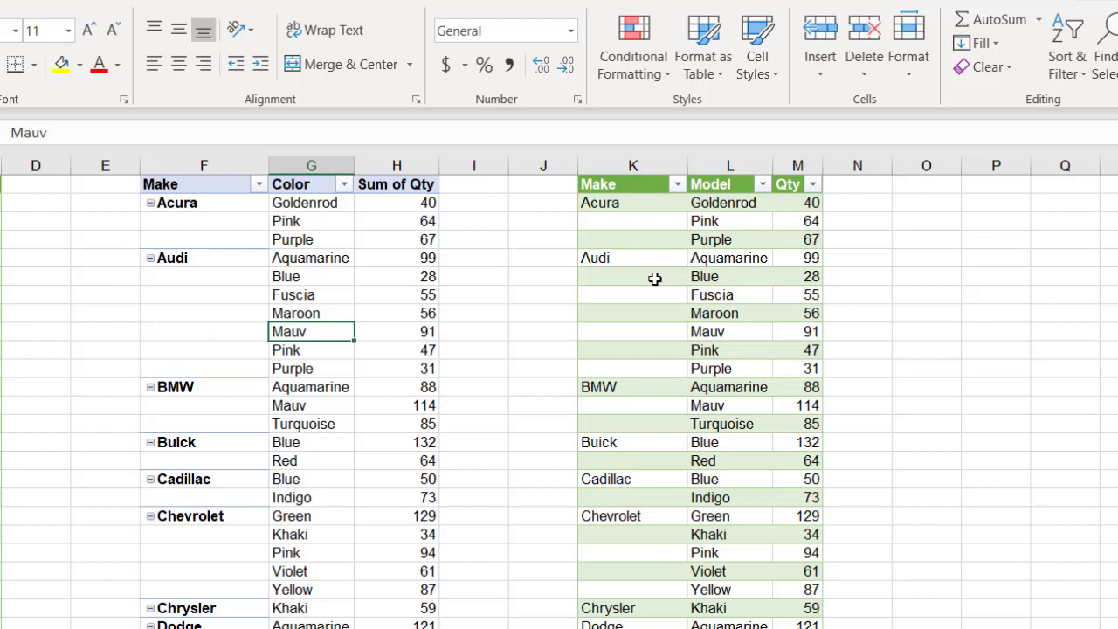
# - Compare the blank Make cells under Acura and Audi in the loaded table with those in the PivotTable
pyautogui.moveTo(651, 278); pyautogui.dragTo(643, 363)
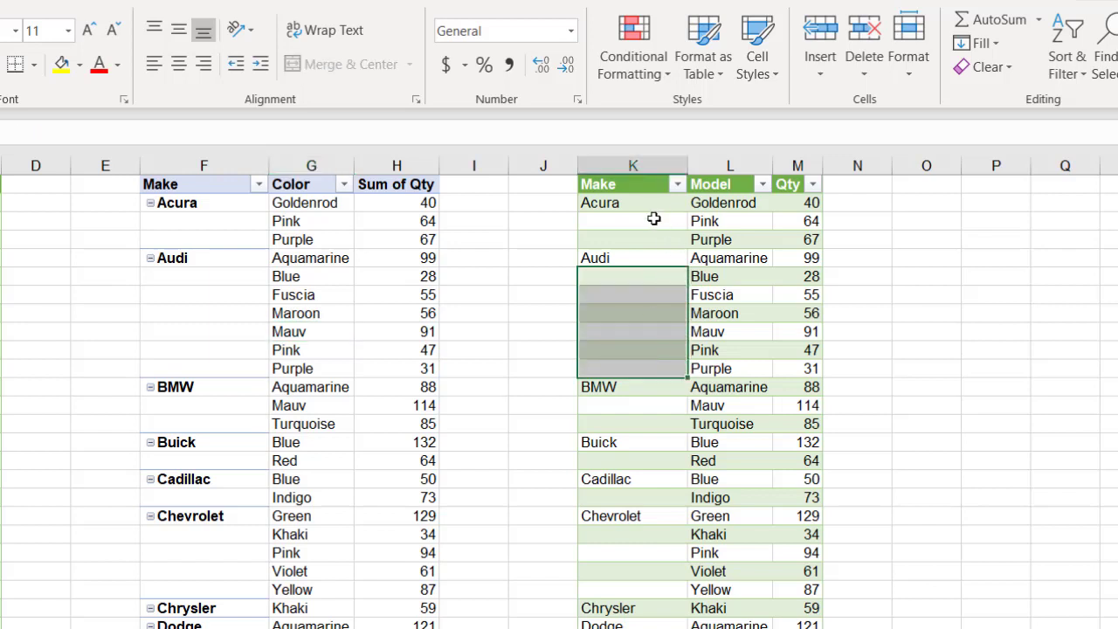
pyautogui.moveTo(654, 221); pyautogui.dragTo(649, 237)
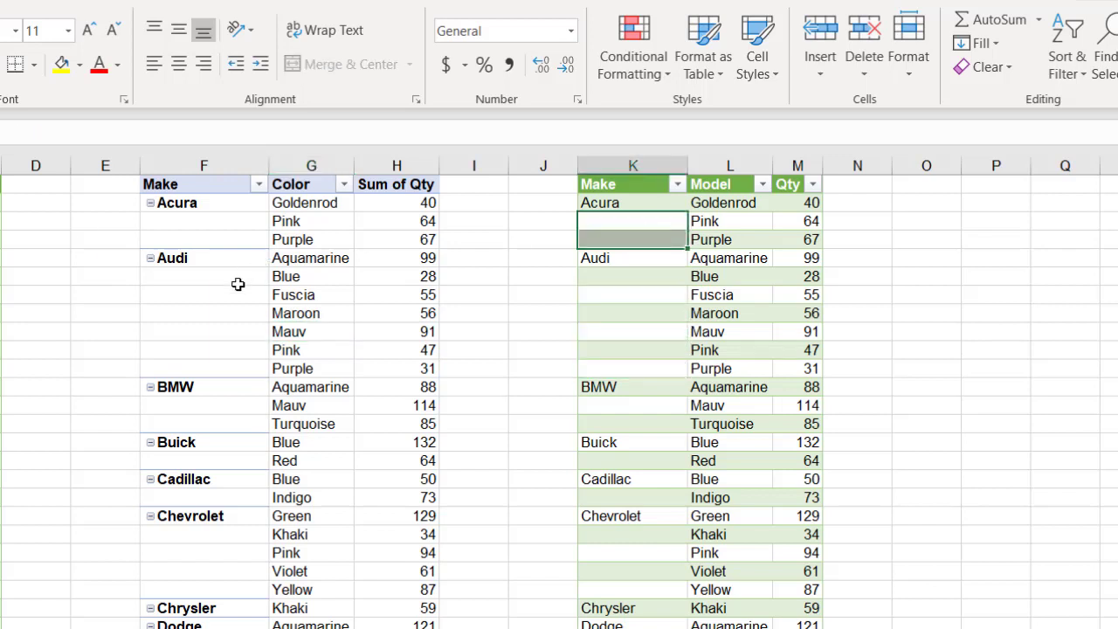
pyautogui.moveTo(236, 278); pyautogui.dragTo(223, 366)
pyautogui.click(643, 312)
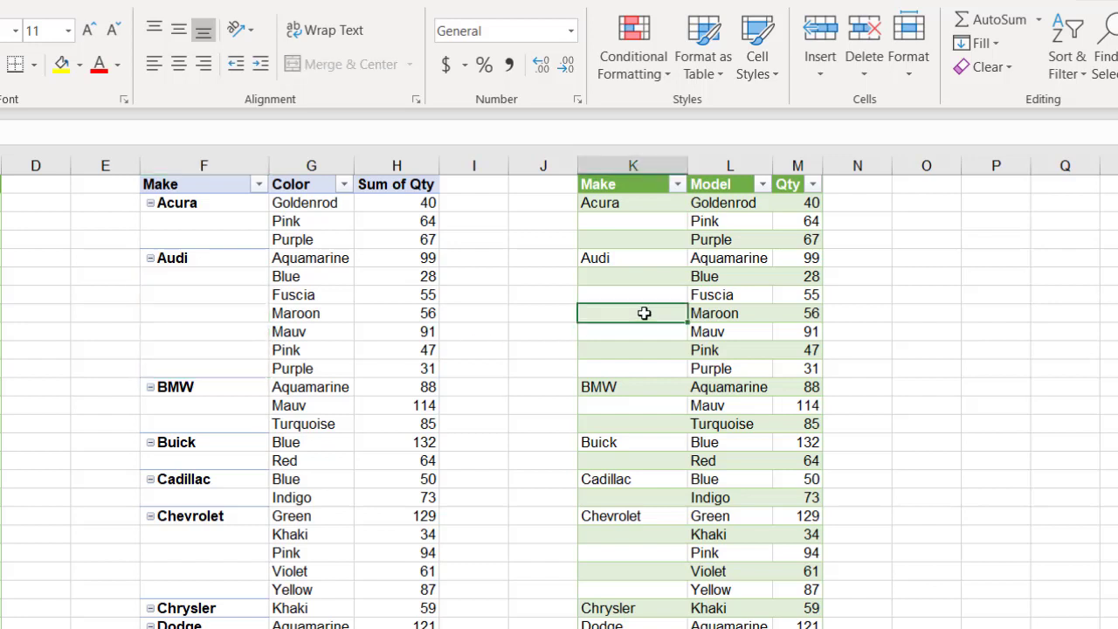